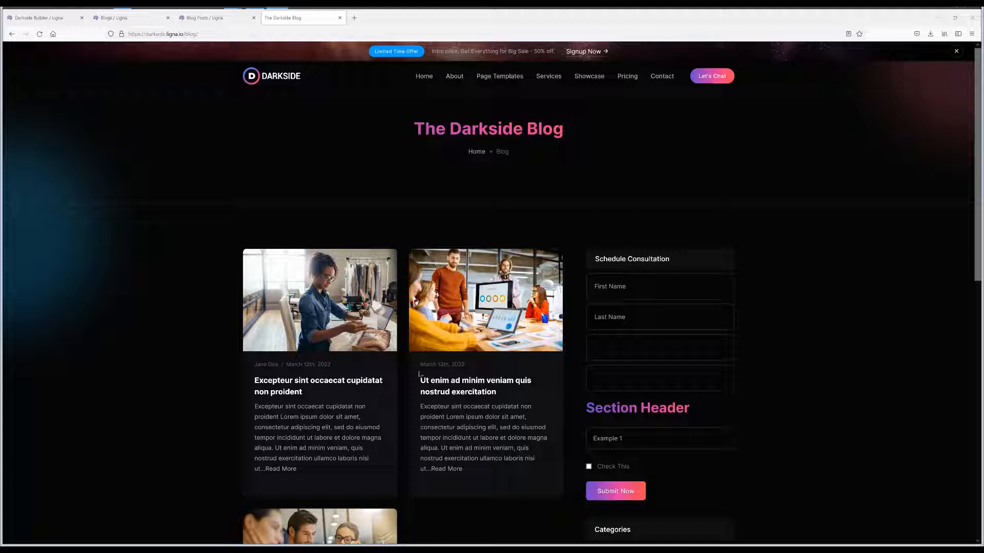
Look over the Darkside blog page, then open the site's Startup page and view its Our Latest News section.
scroll(311, 318, down, 3)
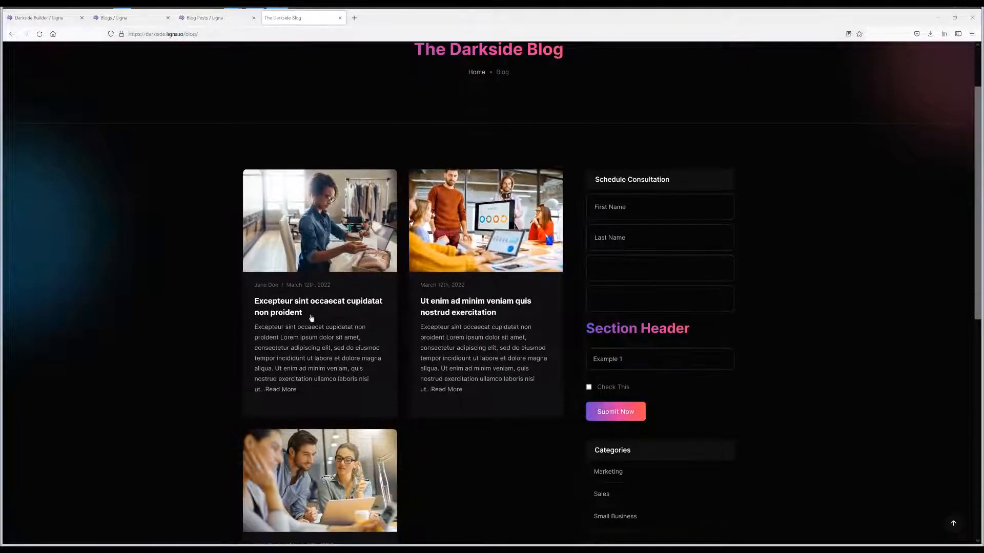
scroll(318, 365, up, 3)
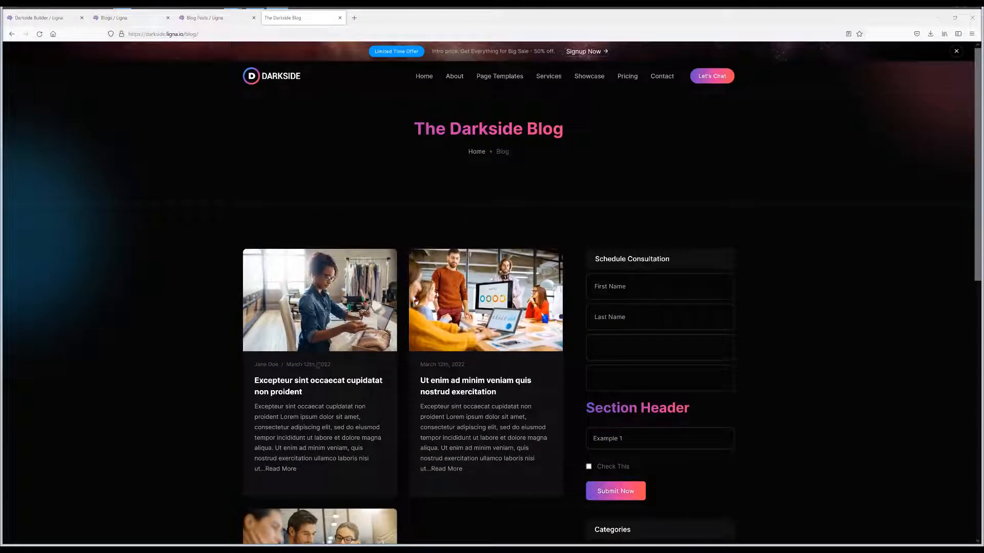
mouse_move(426, 83)
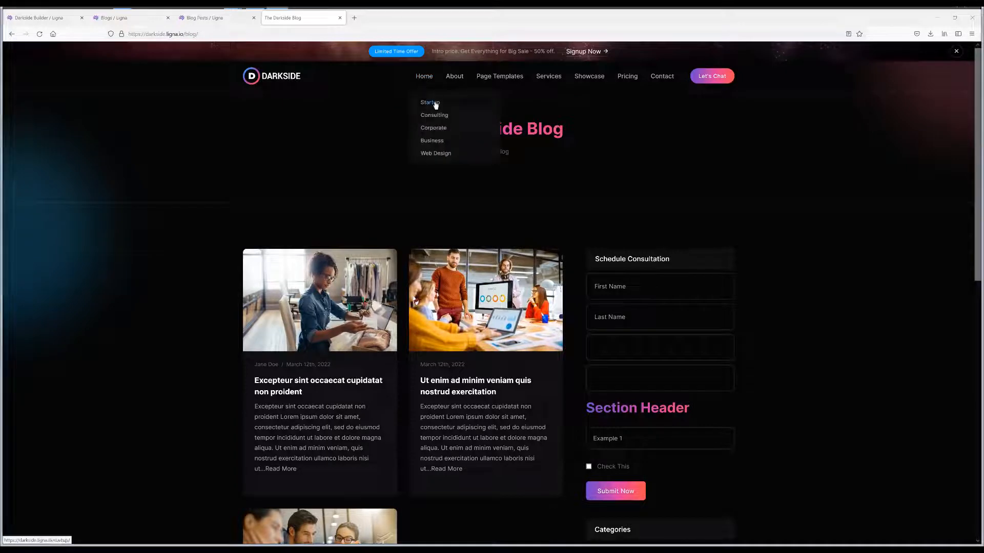
click(435, 104)
scroll(627, 373, down, 15)
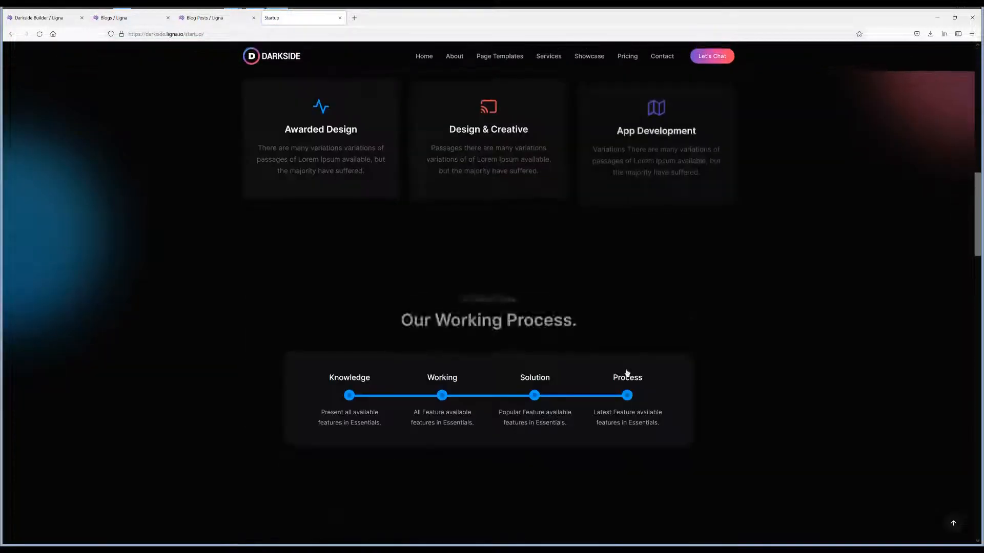
scroll(626, 372, down, 15)
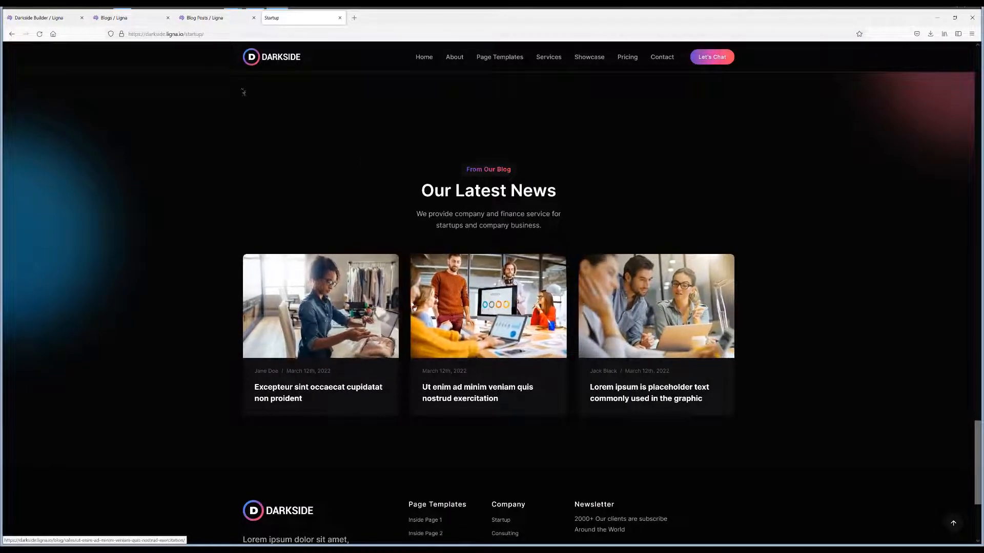
Open the "Excepteur sint occaecat cupidatat non proident" post and review its content, tags, form and category sidebar.
click(320, 388)
scroll(547, 339, down, 10)
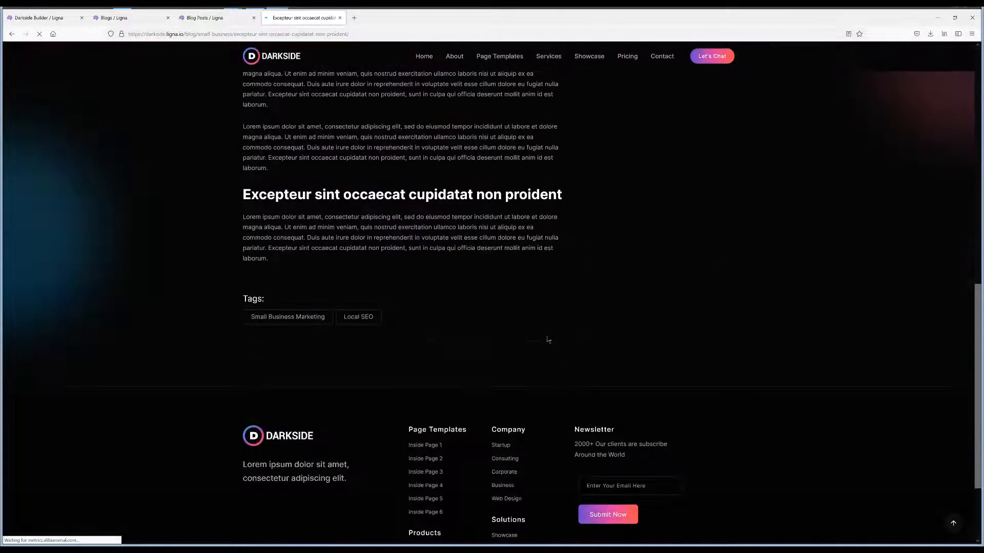
scroll(548, 340, up, 10)
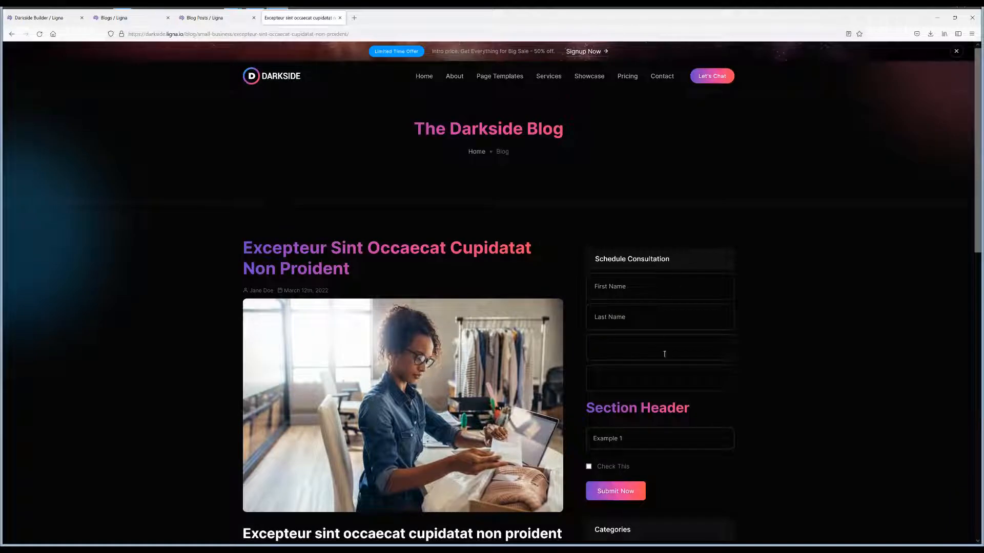
scroll(610, 446, down, 3)
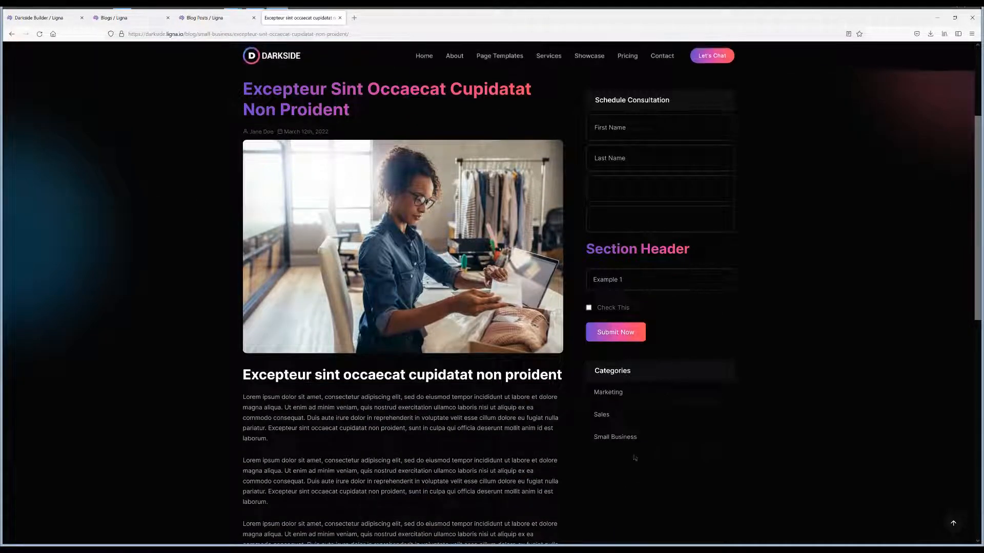
scroll(634, 459, down, 5)
scroll(670, 504, down, 3)
scroll(461, 308, up, 11)
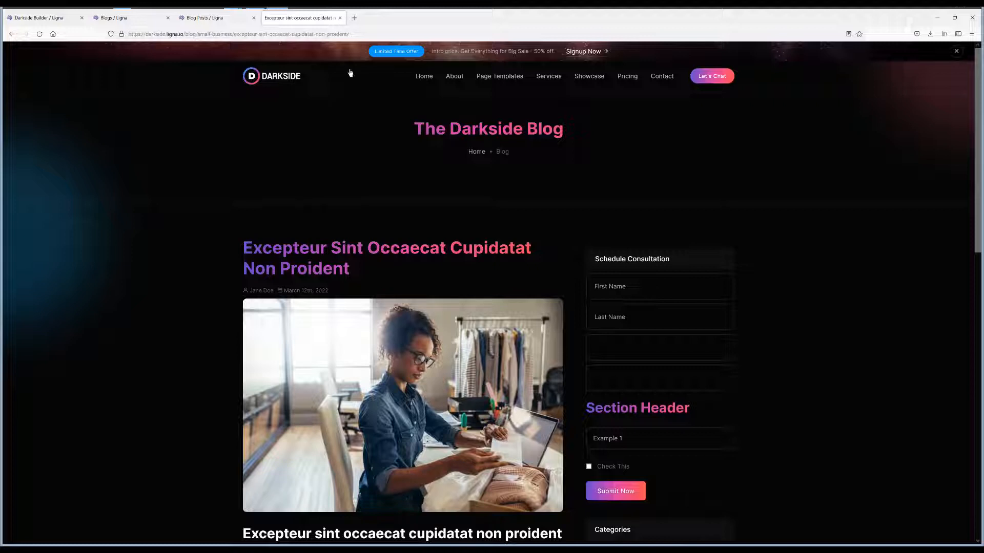
Switch to the Blogs list in the Ligna admin.
click(118, 18)
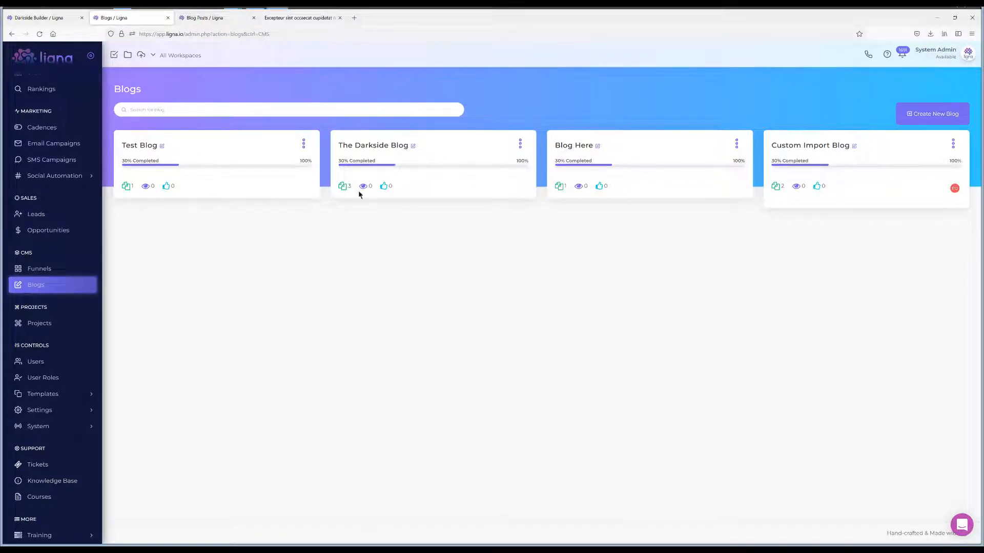
click(903, 119)
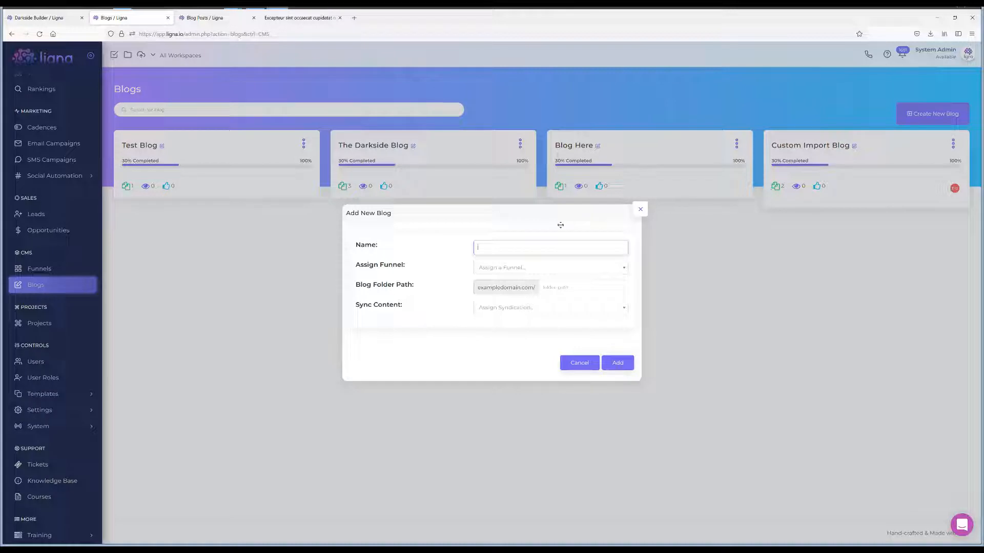
click(500, 269)
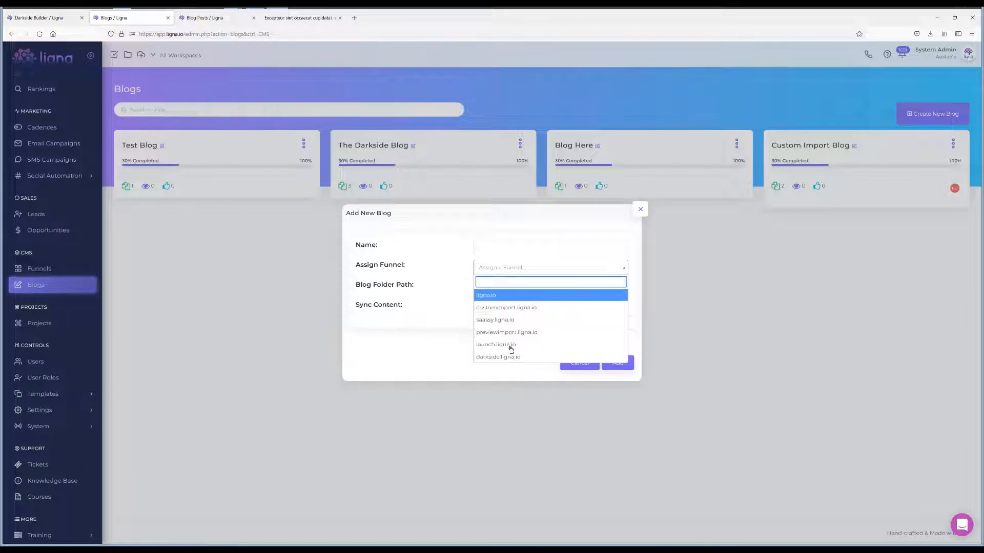
click(506, 361)
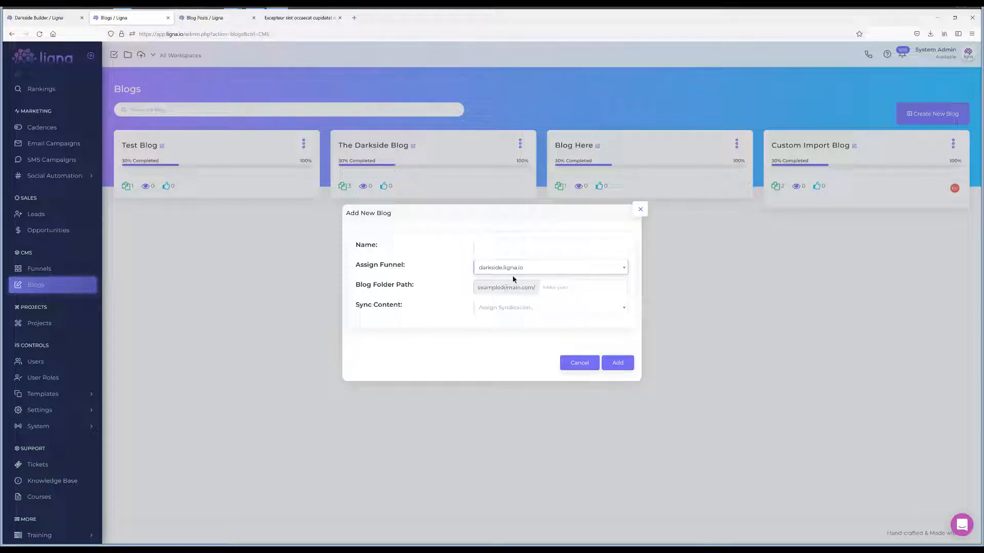
click(640, 209)
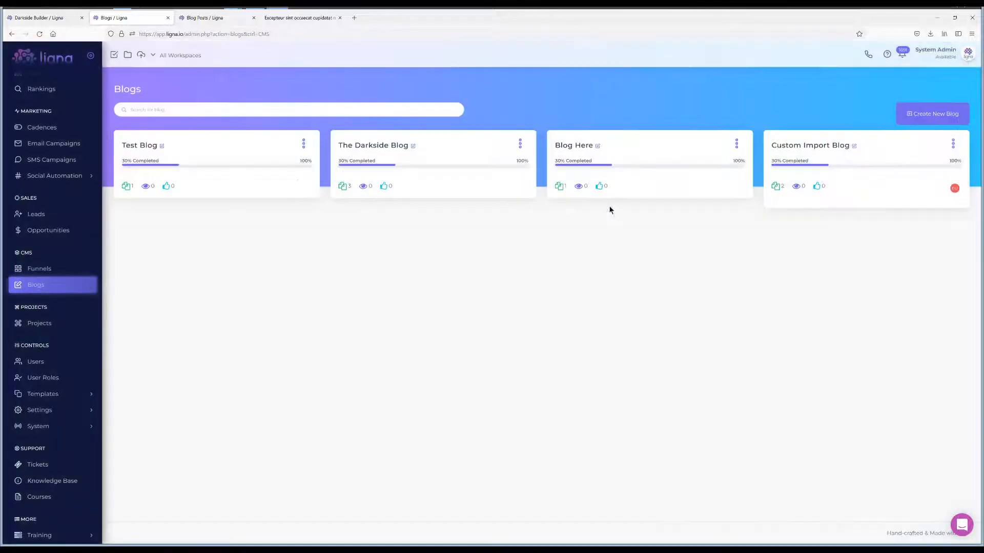
Open Test Blog in the page builder.
click(304, 145)
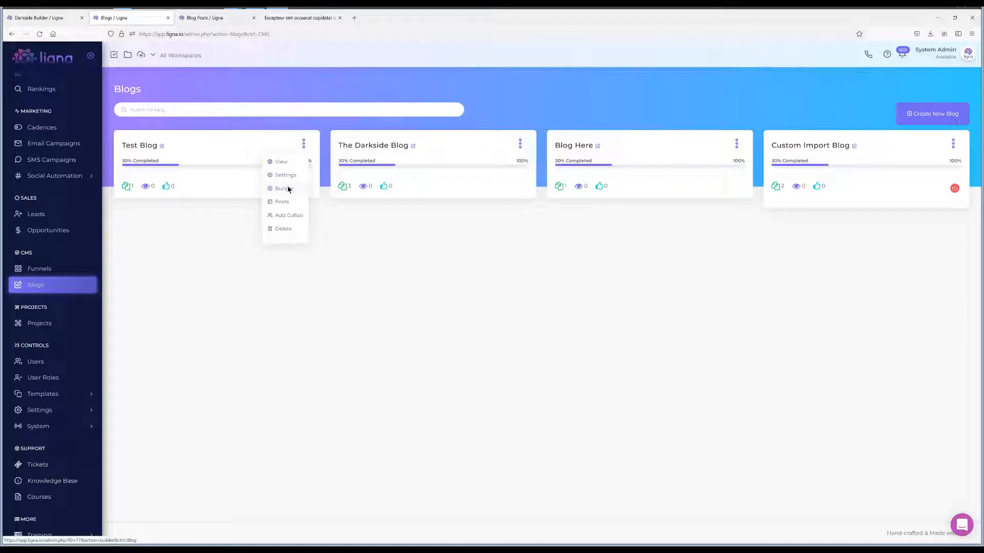
click(284, 189)
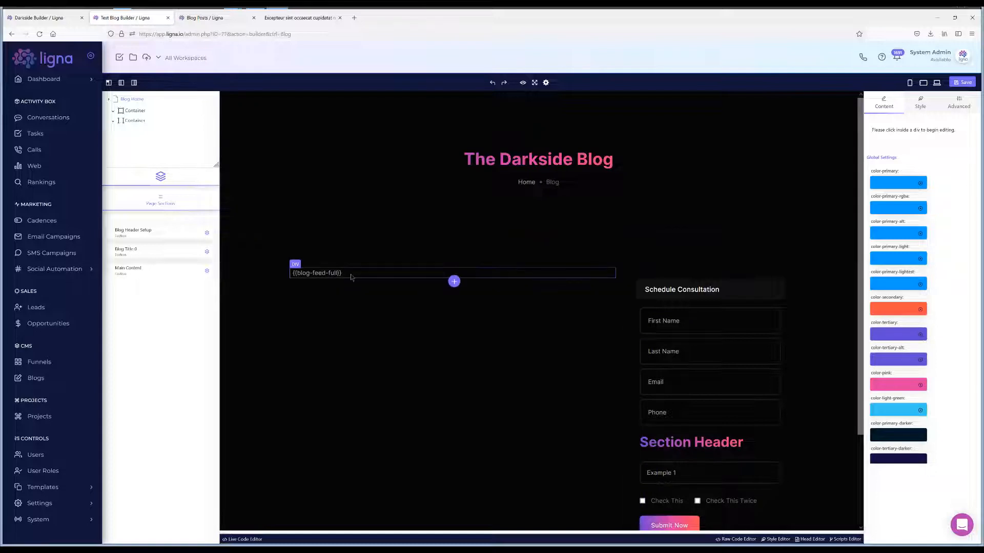
Examine the Blog Home layout, including the full blog feed placeholder, the Schedule Consultation form and the blog categories placeholder.
scroll(540, 306, down, 3)
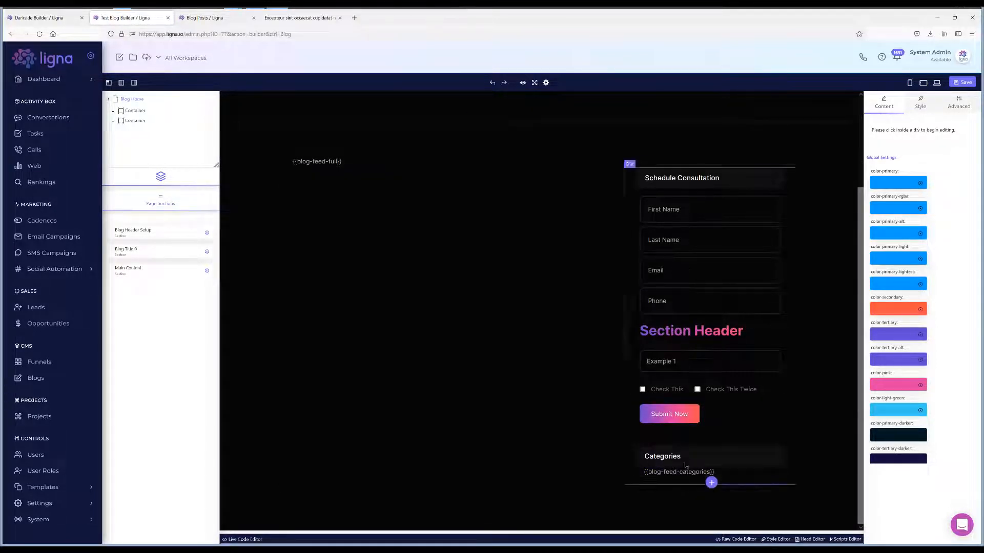
scroll(454, 299, up, 3)
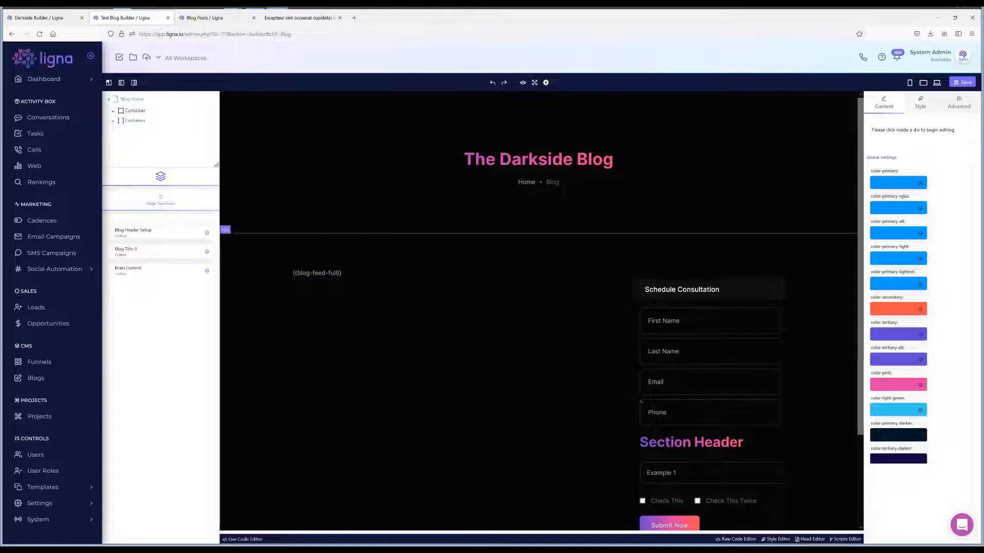
scroll(676, 402, down, 2)
scroll(677, 406, up, 2)
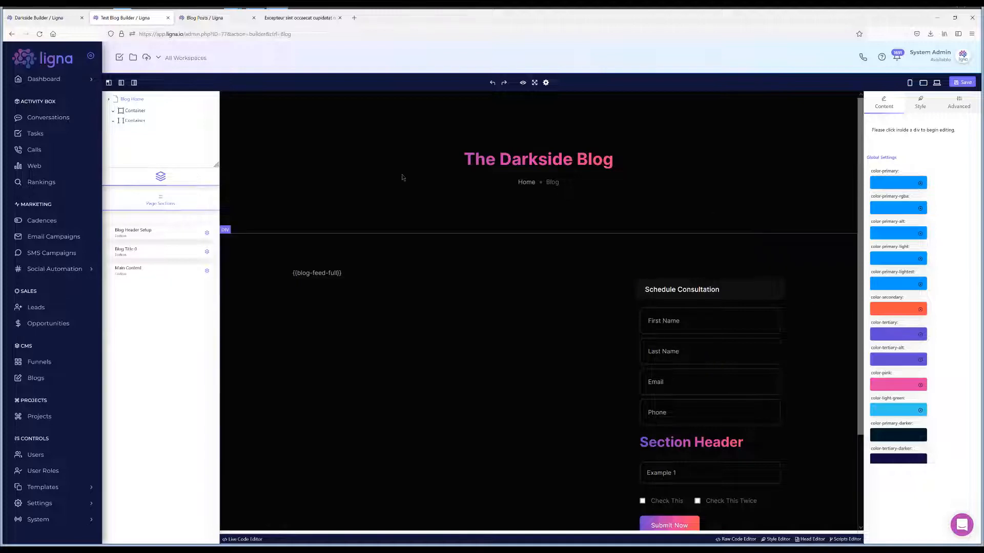
scroll(606, 401, down, 2)
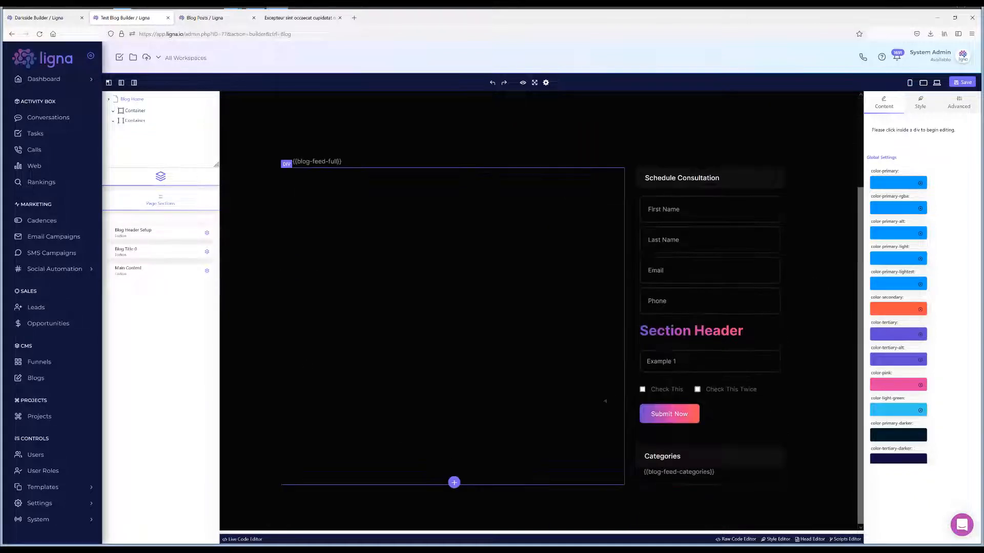
scroll(600, 406, up, 2)
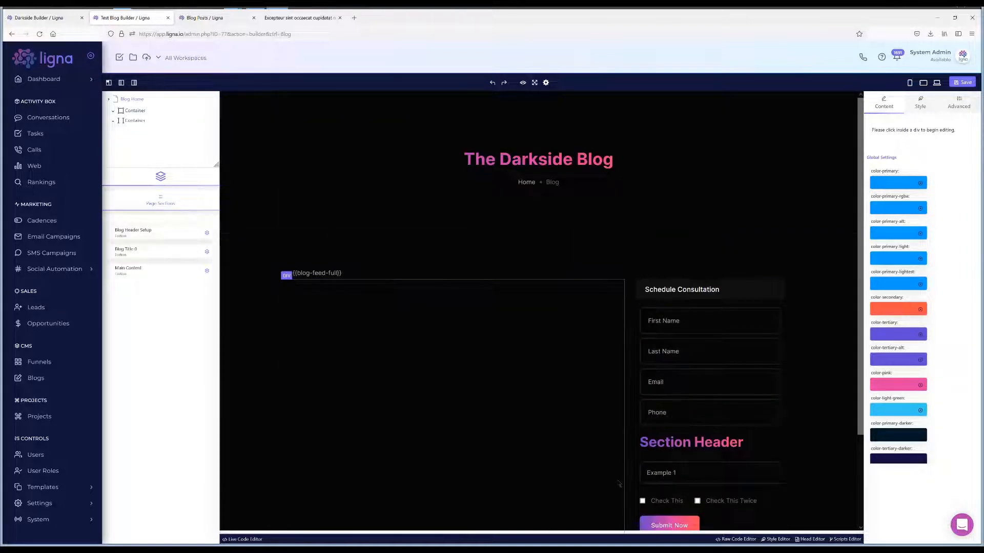
scroll(615, 476, down, 2)
scroll(589, 476, up, 2)
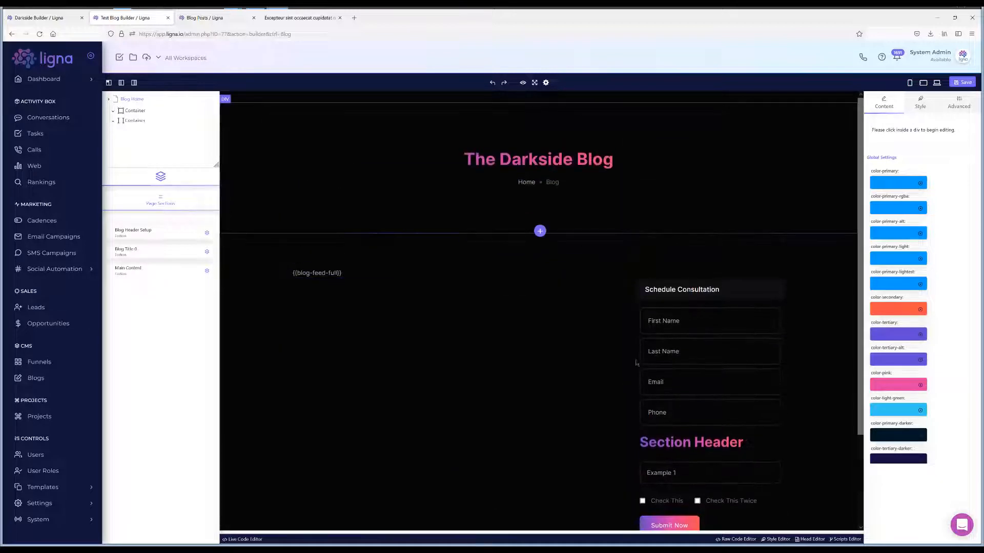
scroll(641, 410, down, 1)
scroll(717, 318, up, 1)
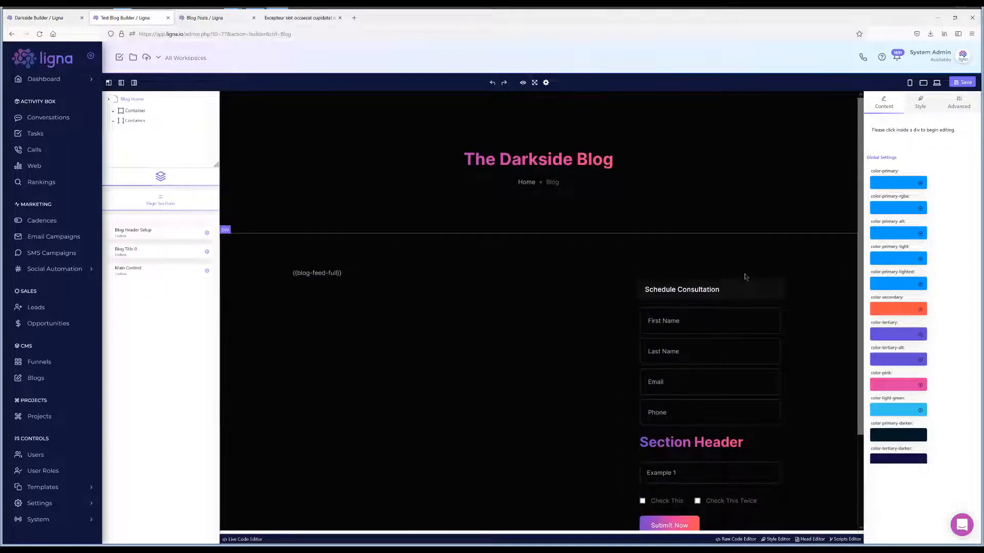
Set the Schedule Consultation form's data form to Schedule Demo, then replace it with Sample Data Form.
click(638, 306)
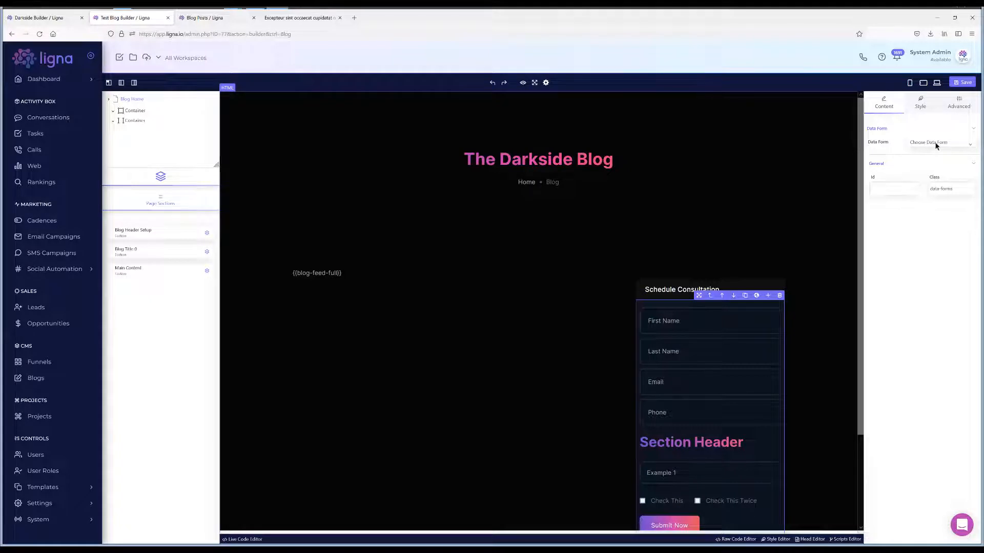
click(924, 237)
scroll(805, 272, down, 5)
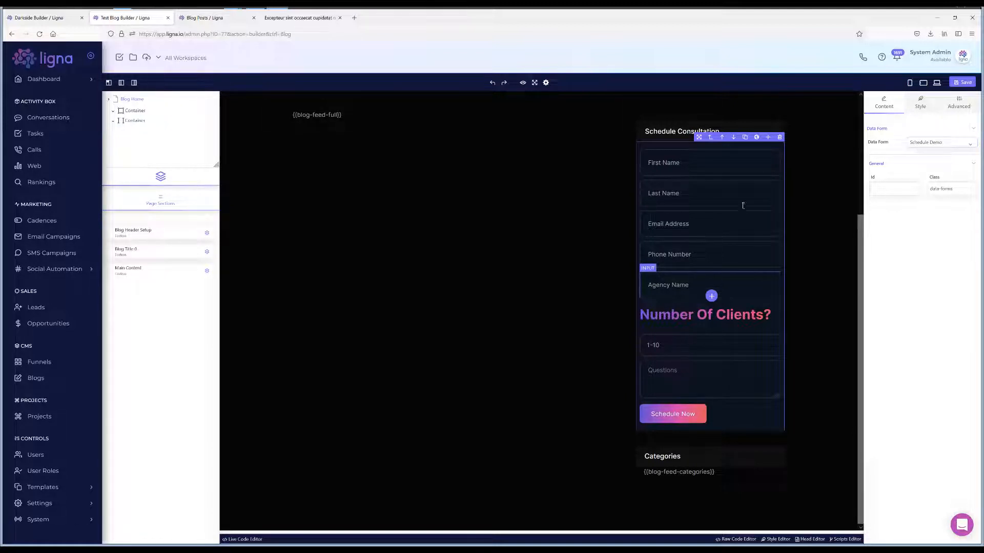
scroll(738, 226, up, 1)
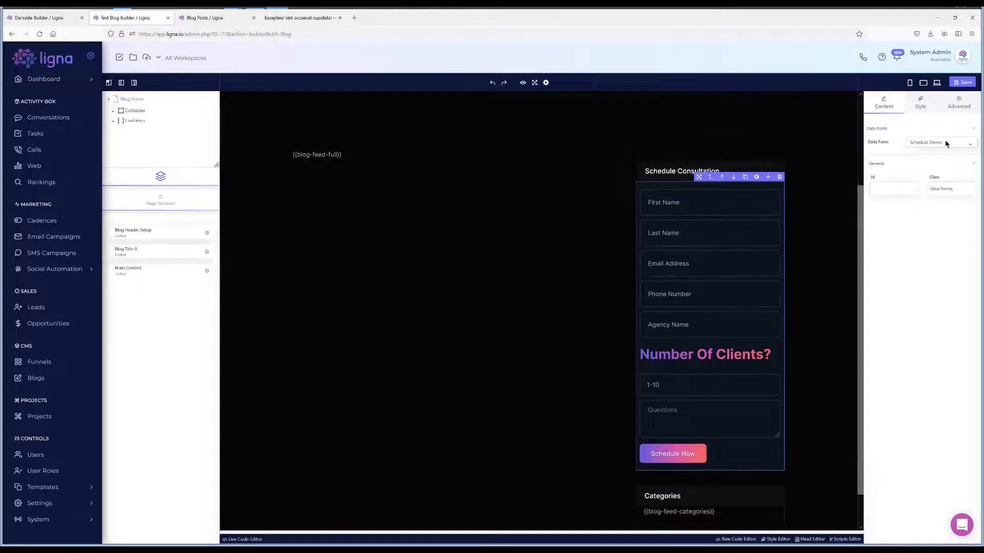
click(929, 173)
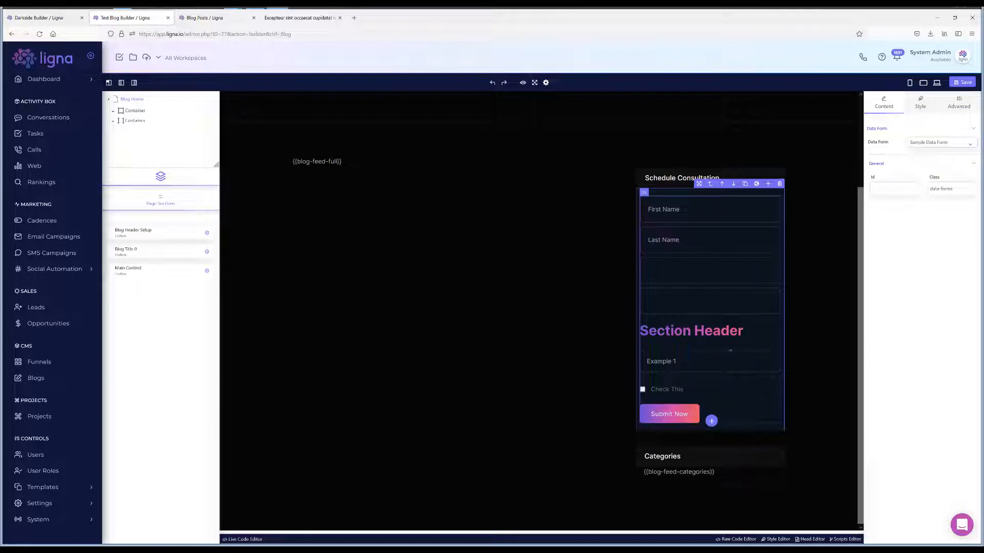
scroll(724, 294, up, 1)
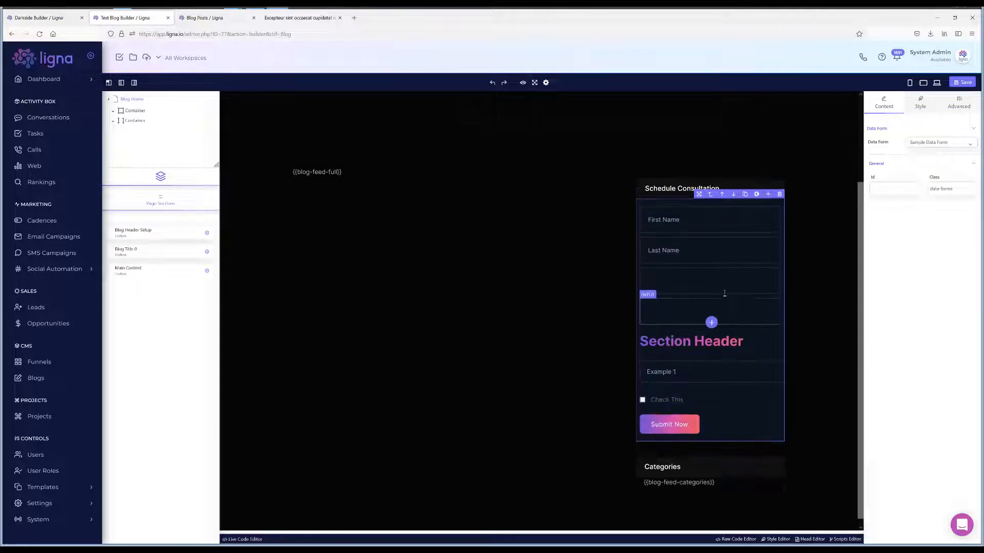
Review the Blog Home page with the replaced sidebar form, and select the Categories widget to inspect it.
scroll(725, 294, up, 3)
scroll(724, 293, down, 3)
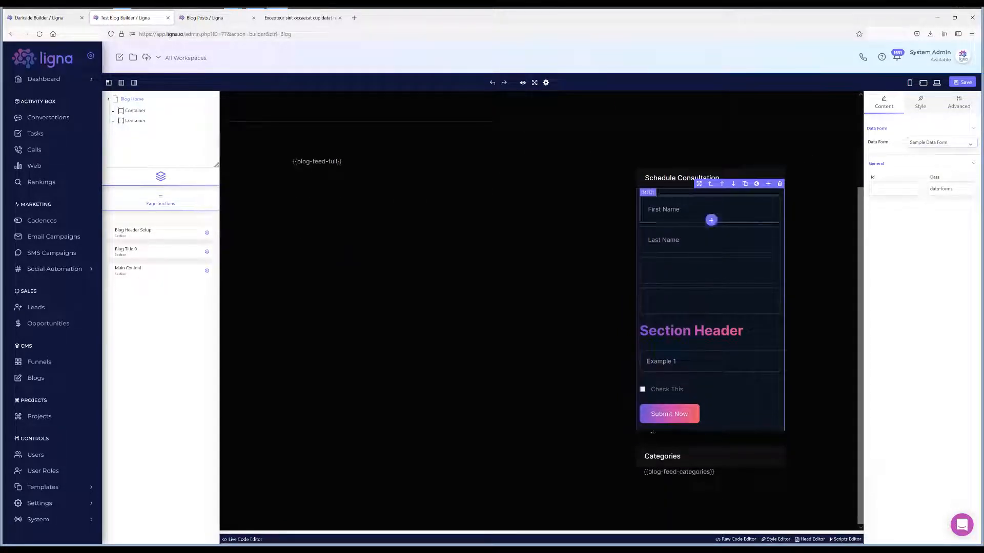
scroll(708, 333, up, 3)
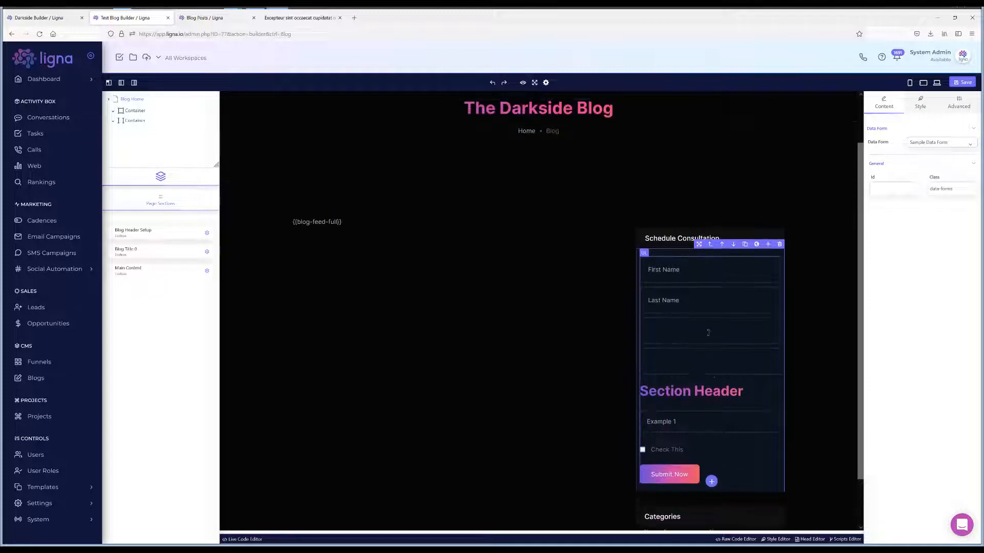
scroll(708, 333, up, 1)
scroll(711, 274, down, 4)
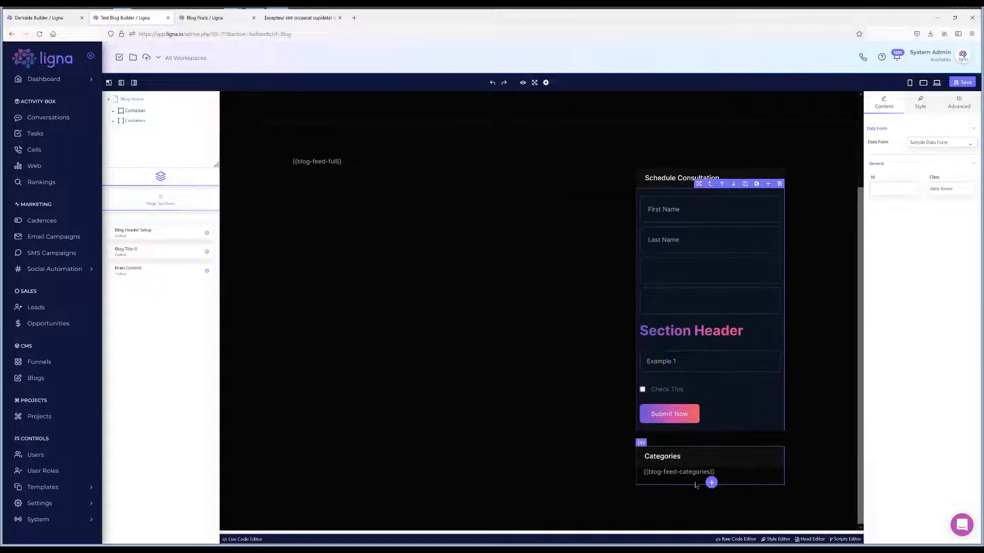
click(695, 481)
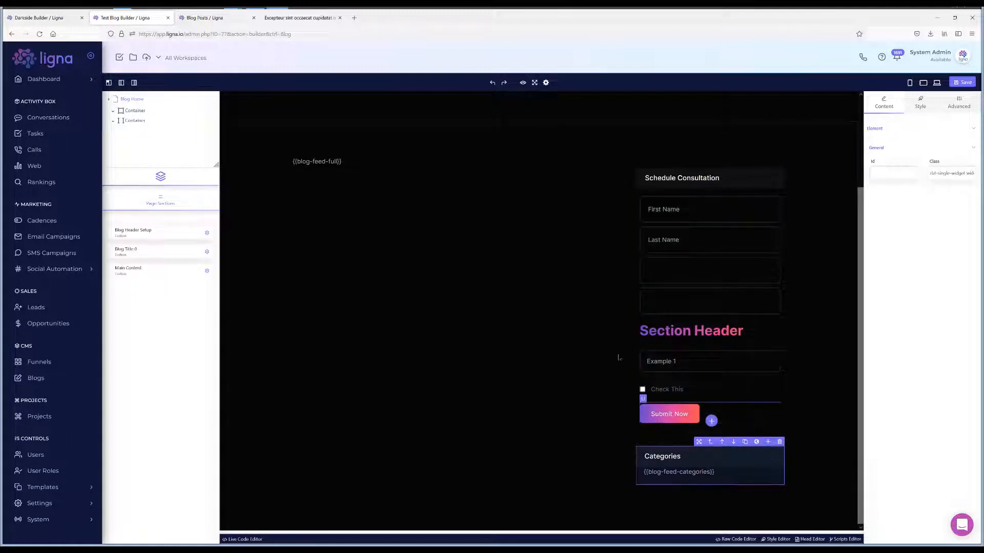
scroll(698, 222, up, 5)
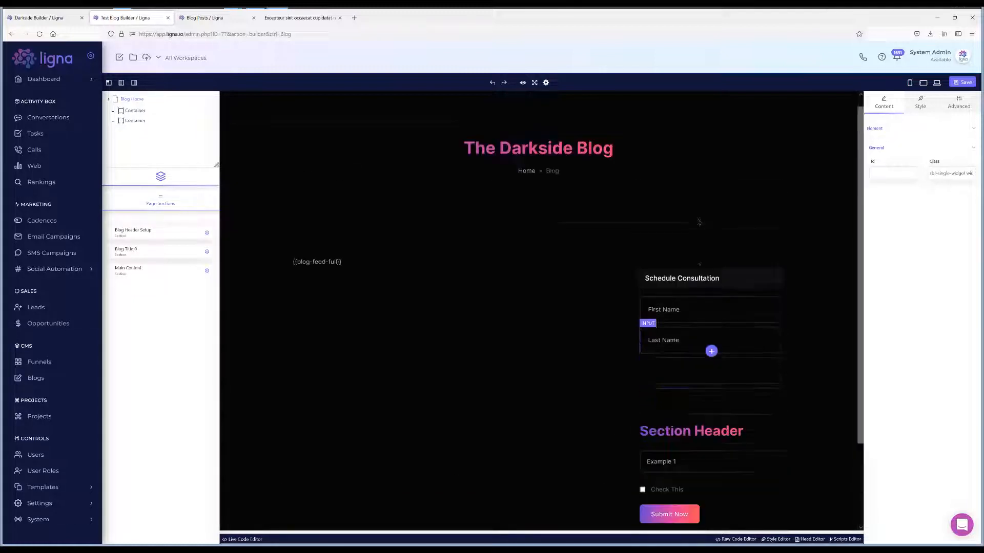
scroll(654, 428, down, 5)
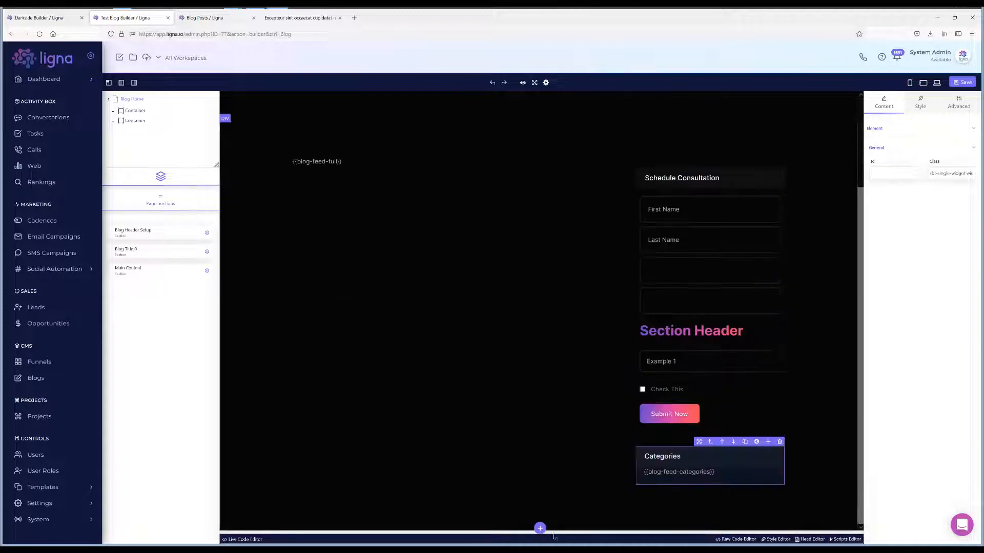
scroll(588, 451, up, 5)
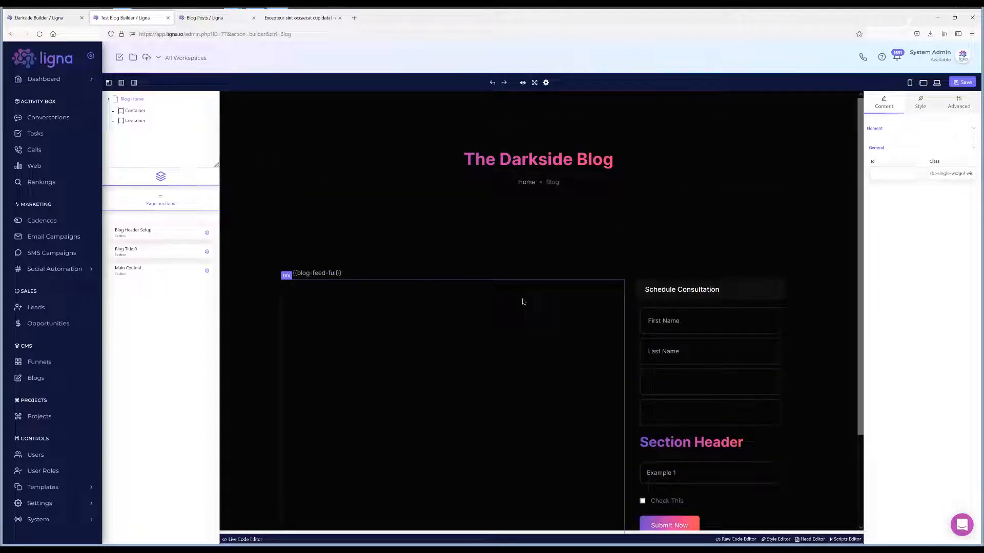
Insert the Global-Header block inside the Blog Header Setup section and save the Blog Home page.
click(746, 292)
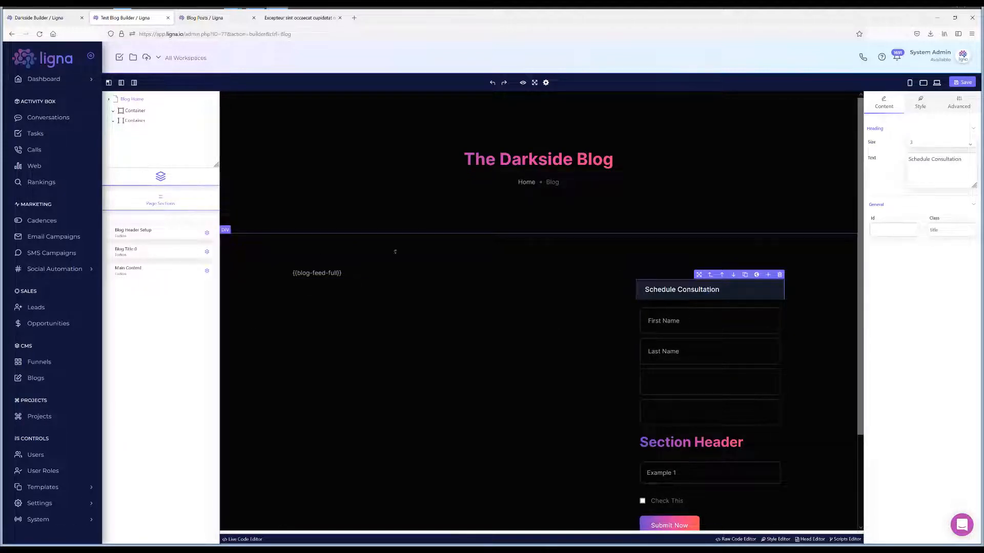
click(135, 231)
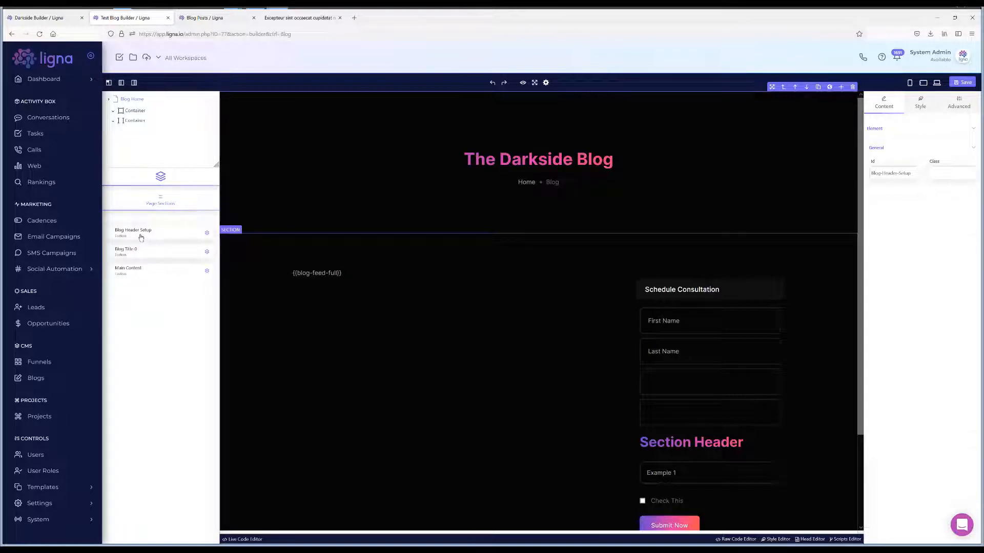
click(840, 88)
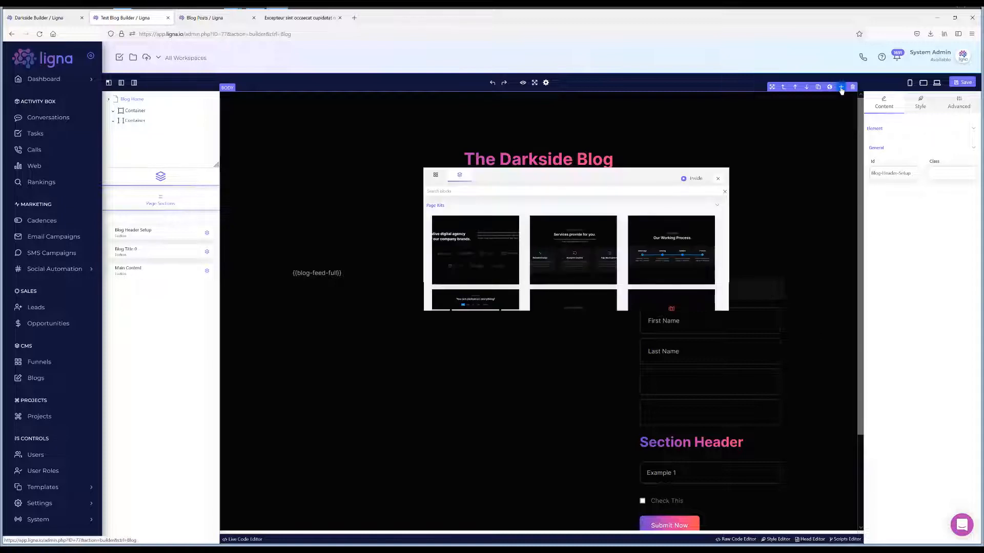
scroll(625, 247, down, 10)
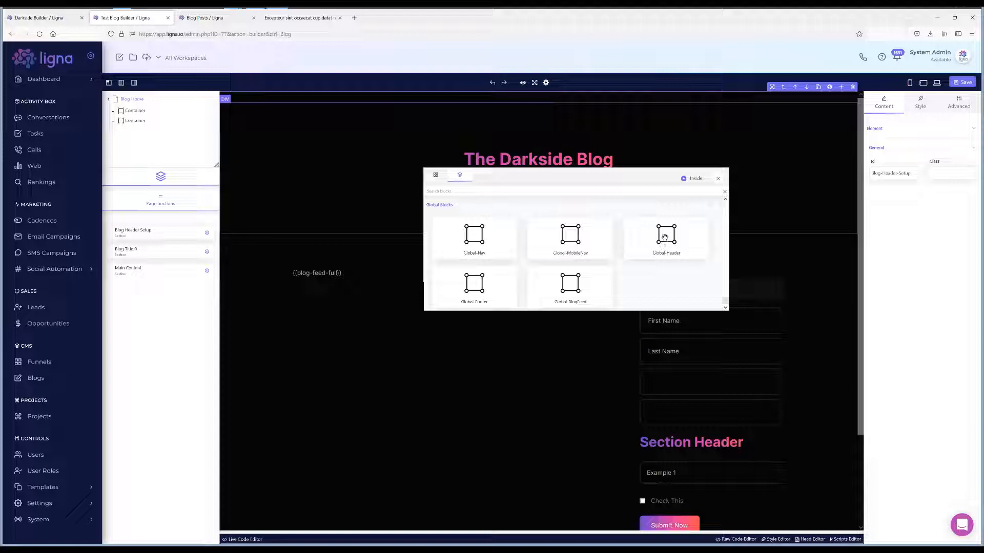
click(662, 245)
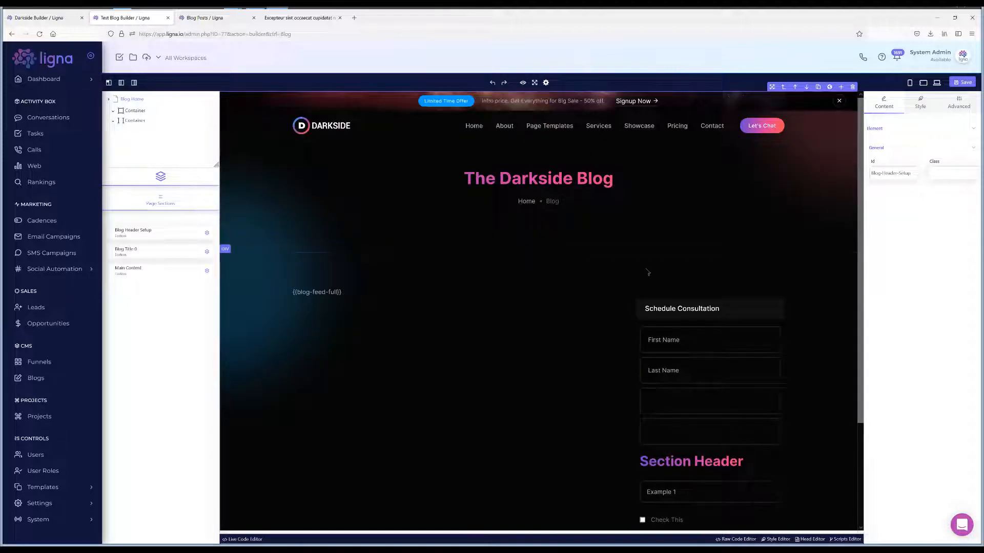
click(954, 84)
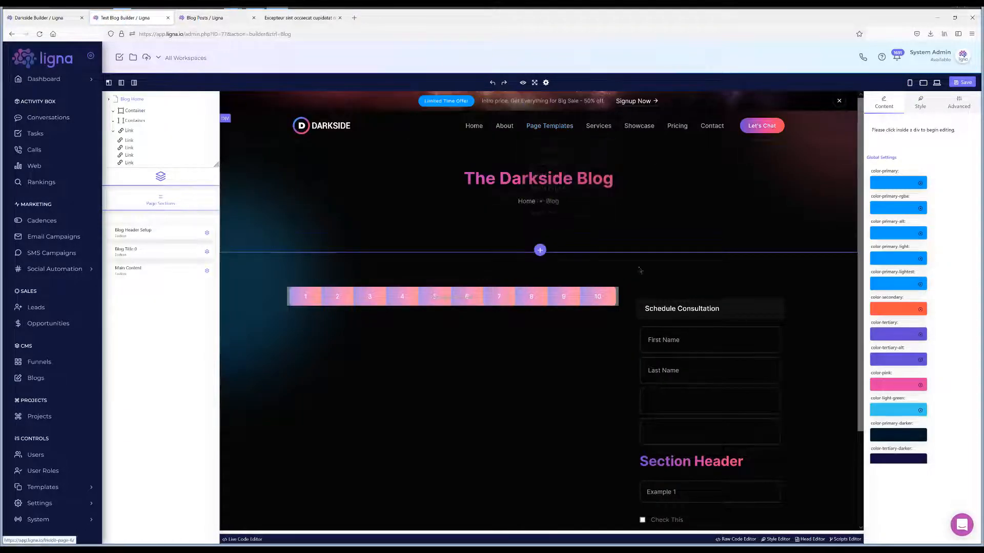
Add the Global-Footer block after the Main Content section of Blog Home and save the page.
scroll(709, 405, down, 2)
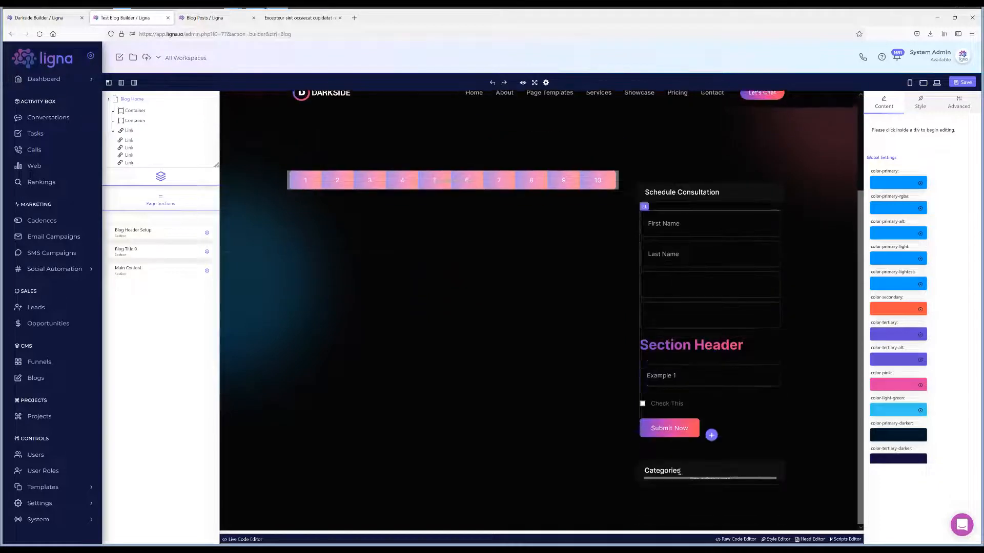
scroll(614, 315, up, 1)
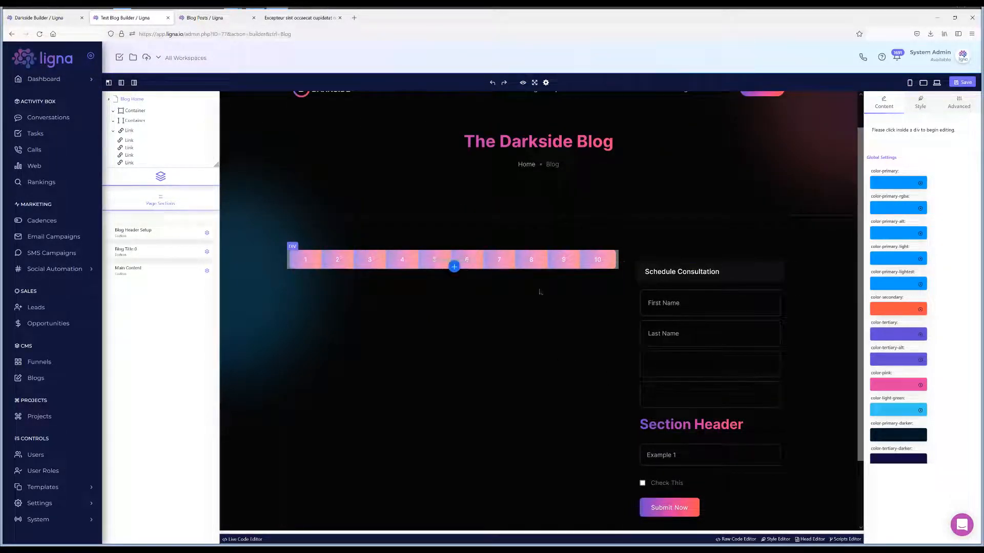
scroll(711, 388, down, 1)
scroll(576, 373, up, 2)
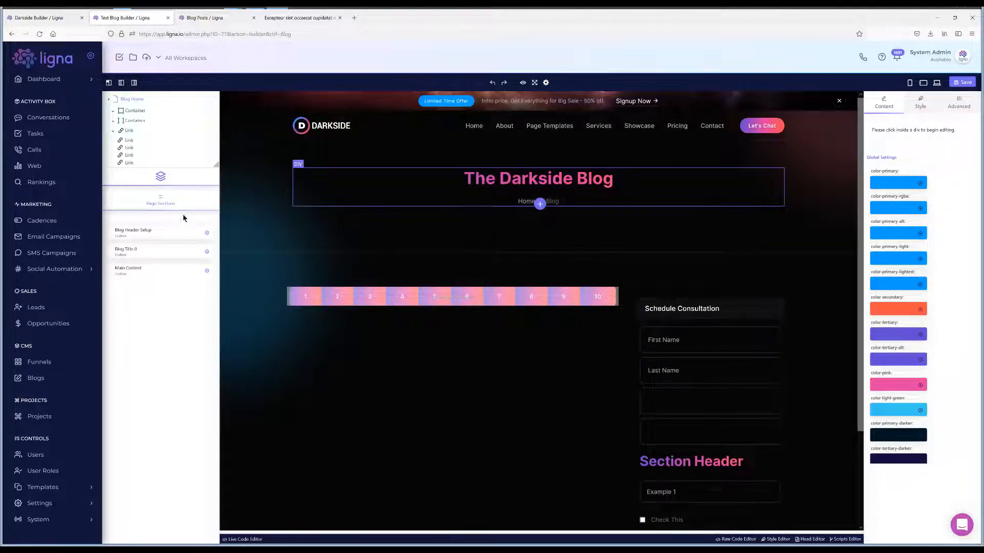
scroll(409, 314, down, 3)
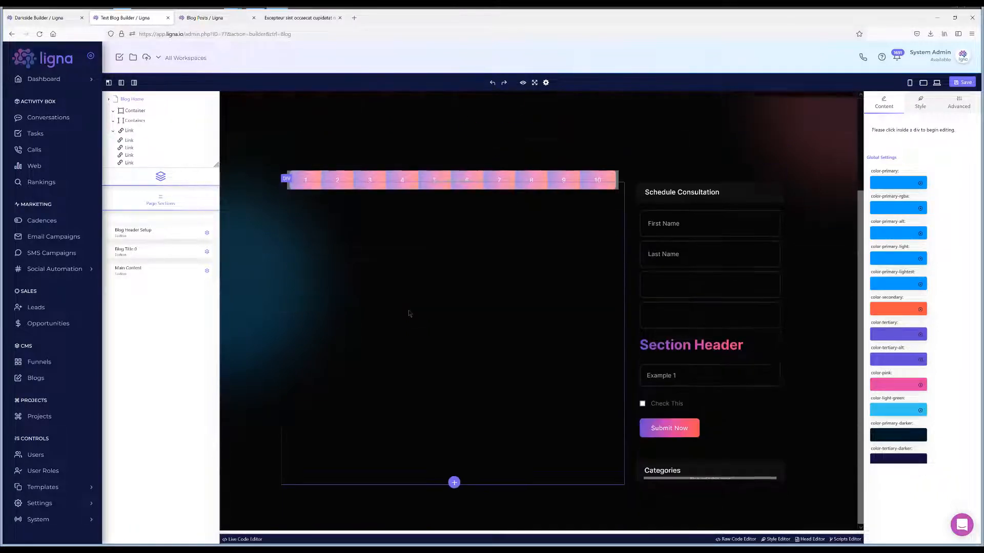
scroll(409, 314, up, 3)
click(149, 271)
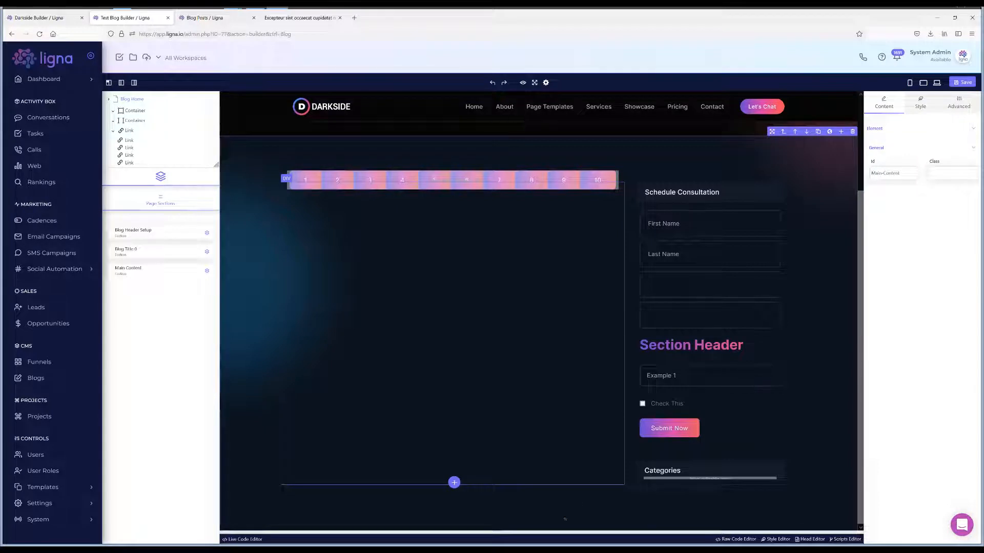
click(541, 528)
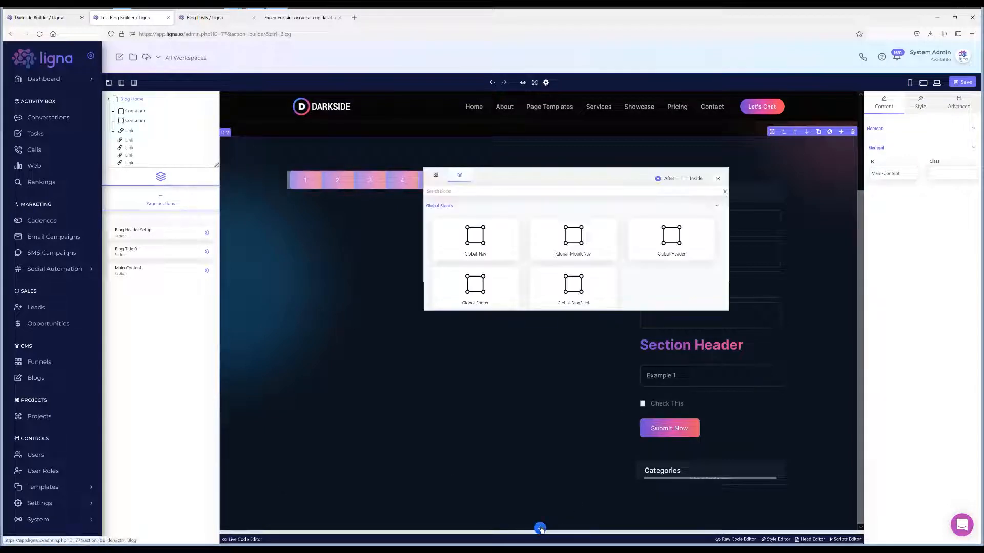
click(476, 292)
scroll(681, 415, down, 5)
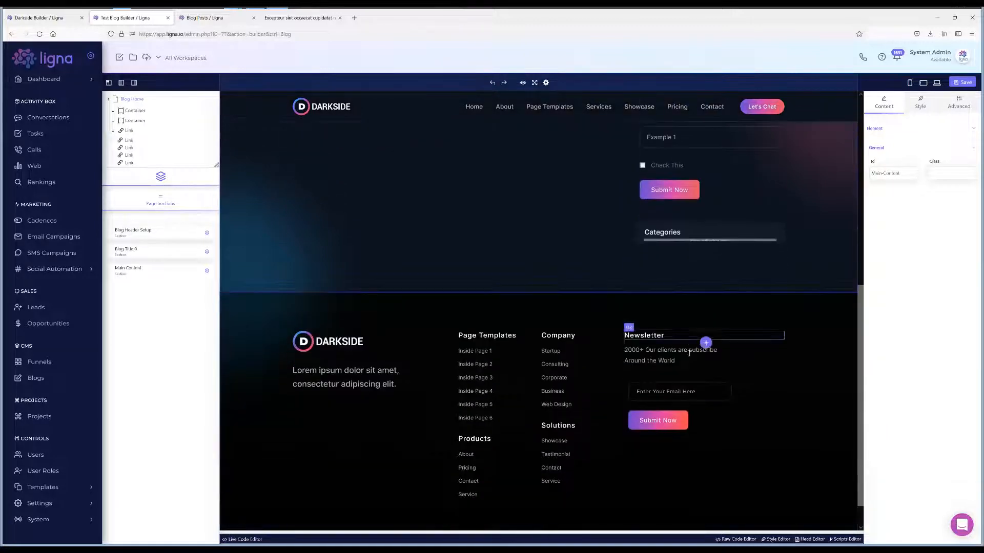
scroll(675, 424, up, 10)
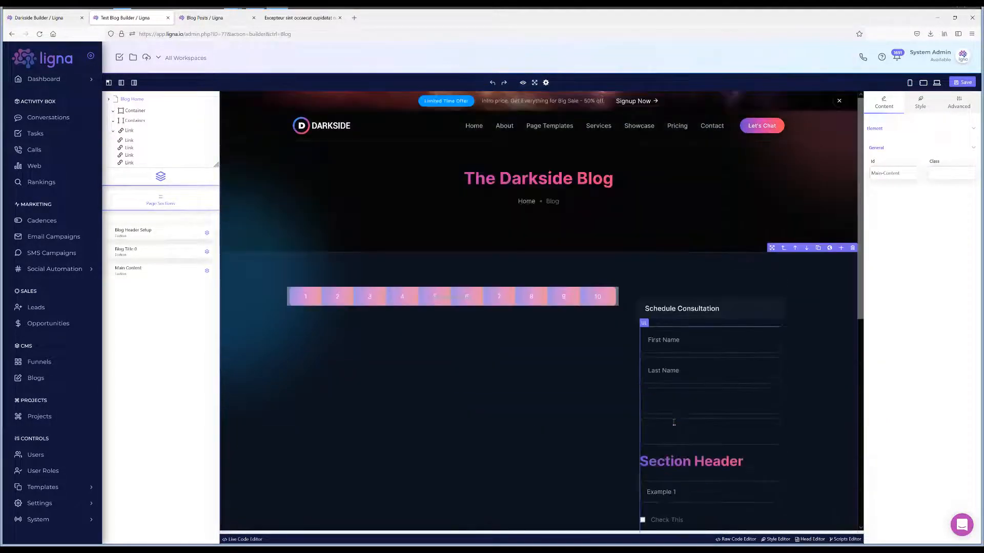
click(962, 82)
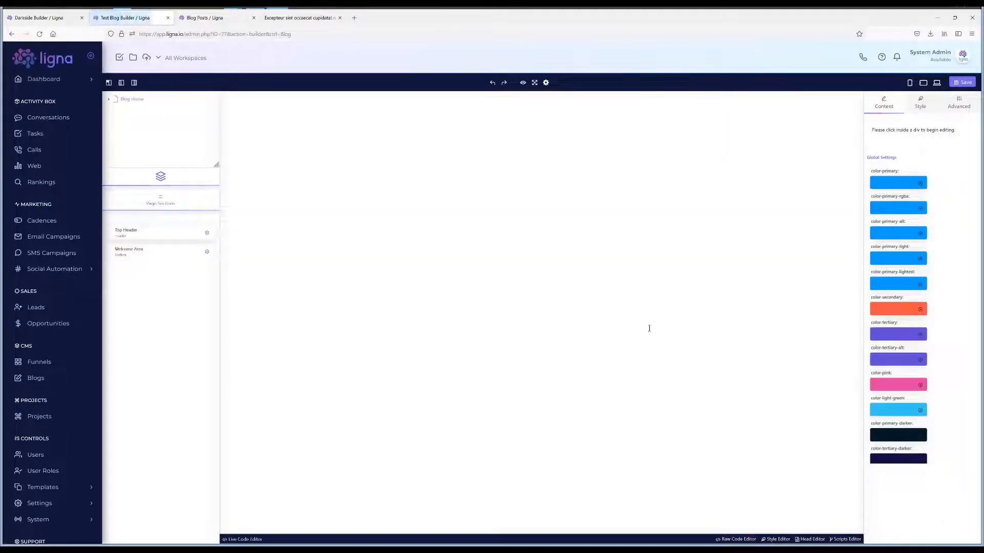
Review the saved Blog Home page from header to footer and compare it with the published Darkside blog's home page.
scroll(656, 331, down, 7)
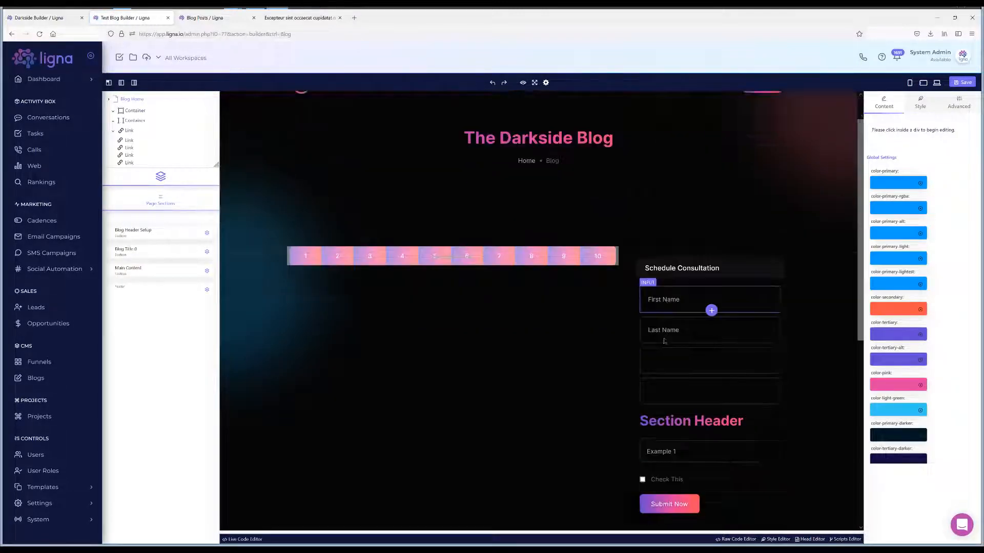
scroll(579, 319, up, 5)
scroll(572, 334, up, 3)
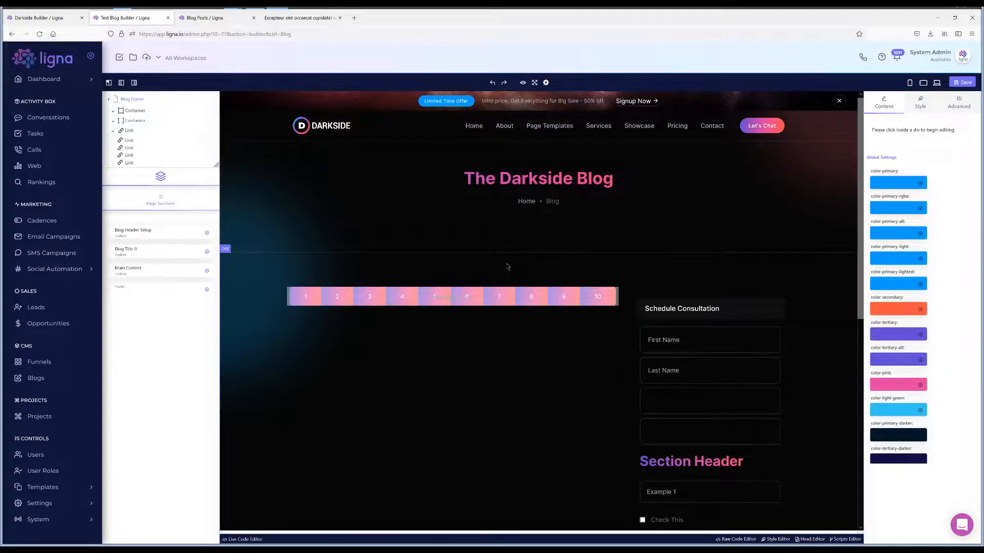
scroll(546, 337, down, 7)
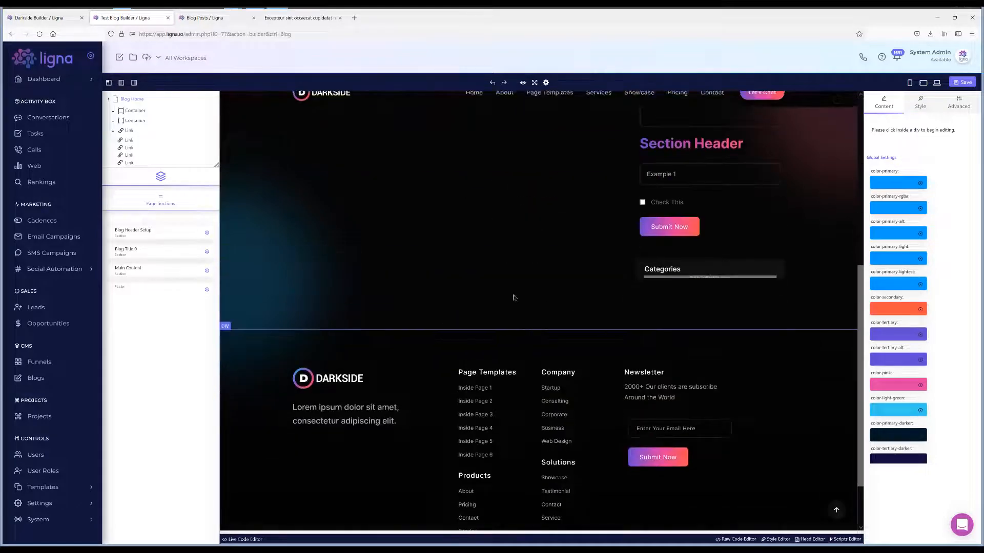
scroll(514, 297, up, 6)
click(300, 23)
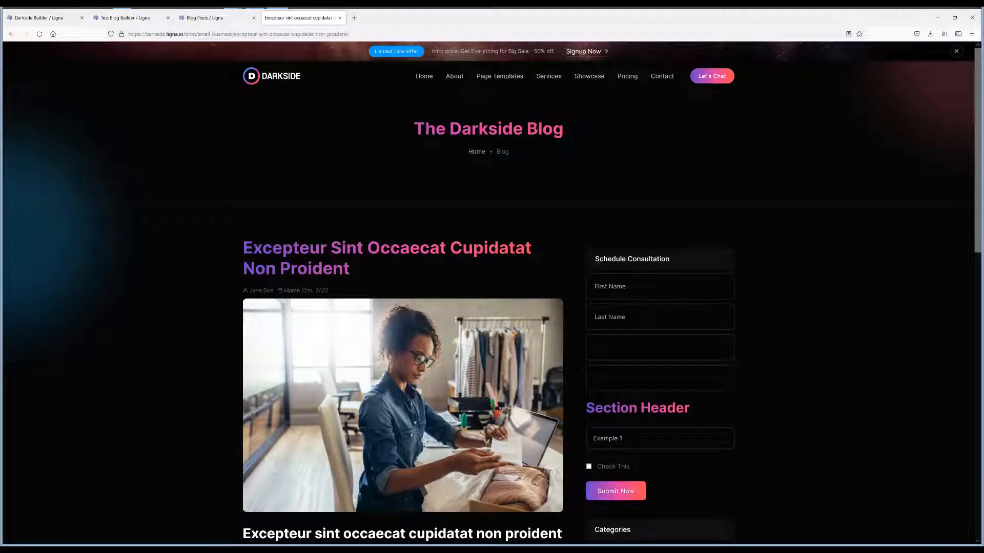
click(503, 152)
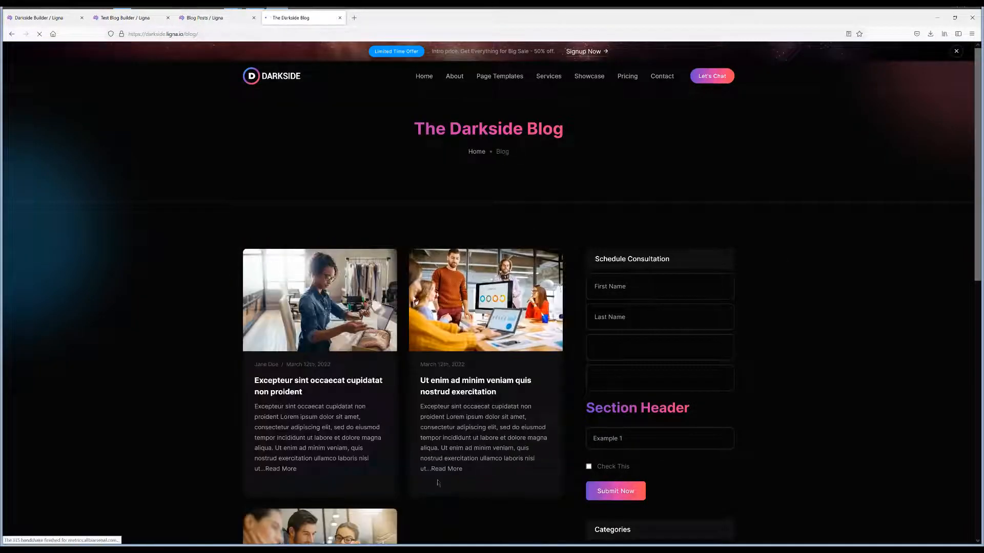
scroll(432, 397, down, 4)
scroll(431, 397, up, 5)
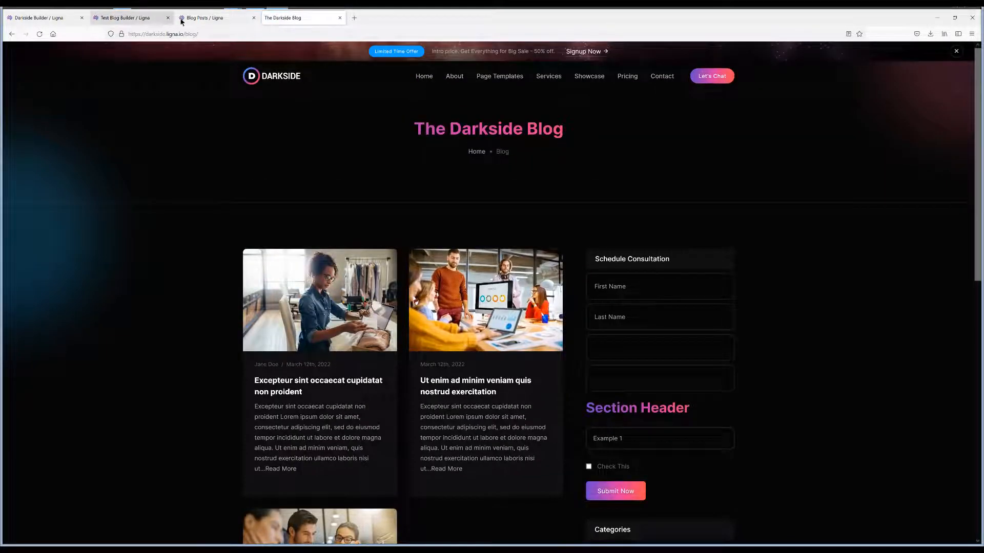
Return to the Test Blog builder and exit it to Test Blog's posts list.
click(207, 19)
click(139, 18)
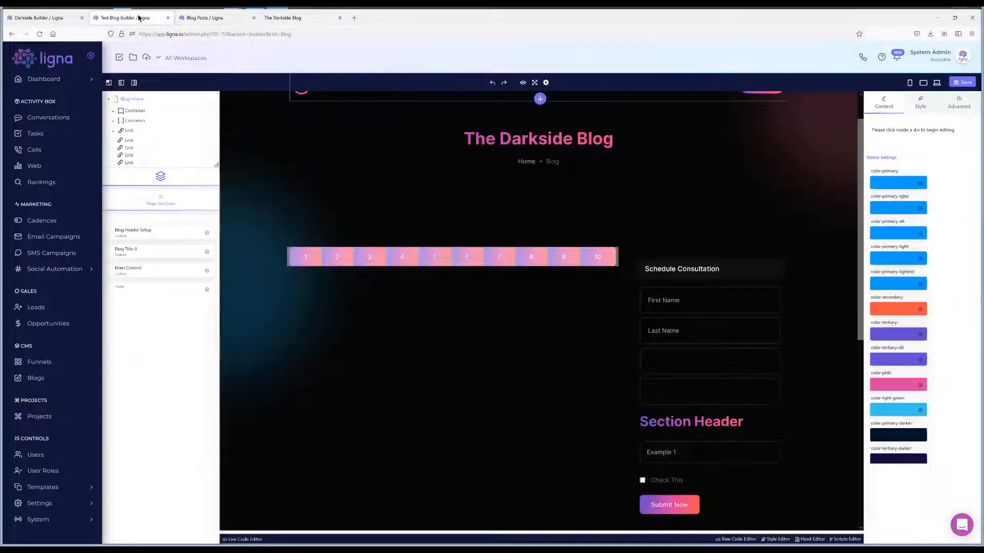
scroll(554, 213, up, 1)
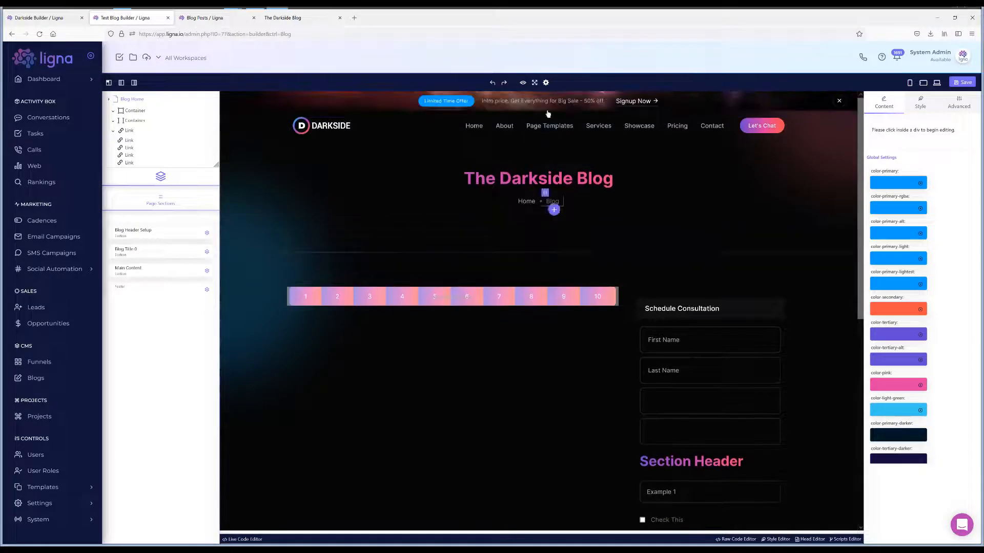
click(546, 83)
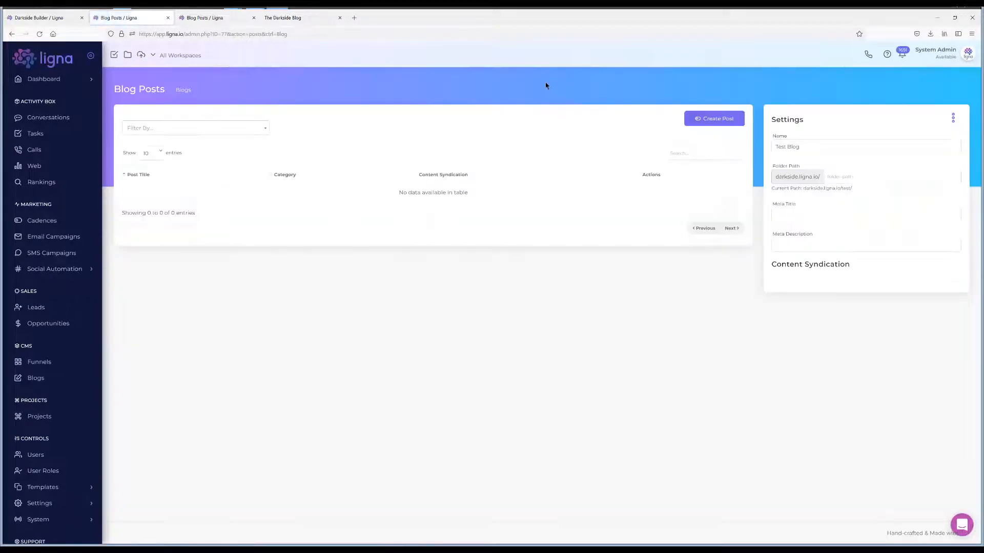
Open The Darkside Blog's post "Excepteur sint occaecat cupidatat non proident" and copy its post title.
click(210, 19)
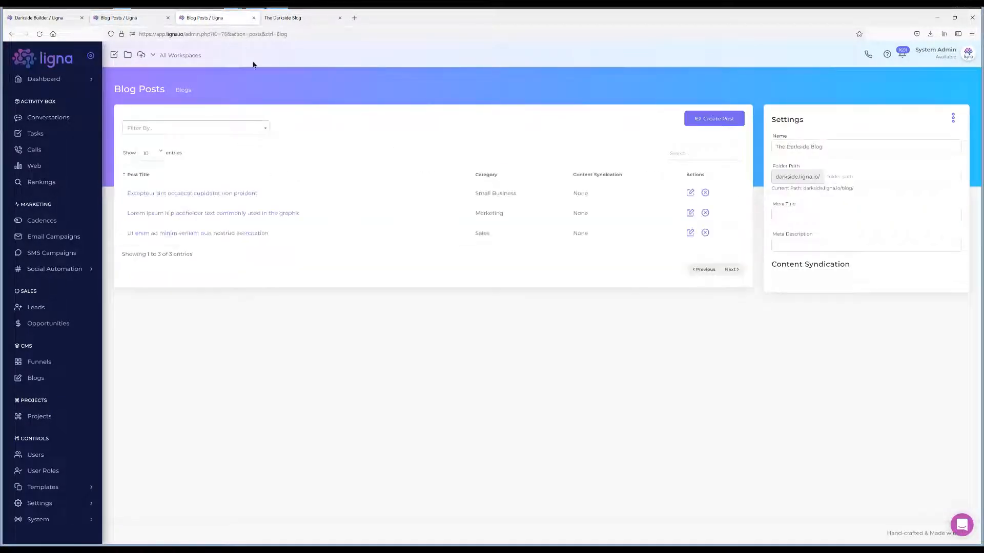
click(206, 194)
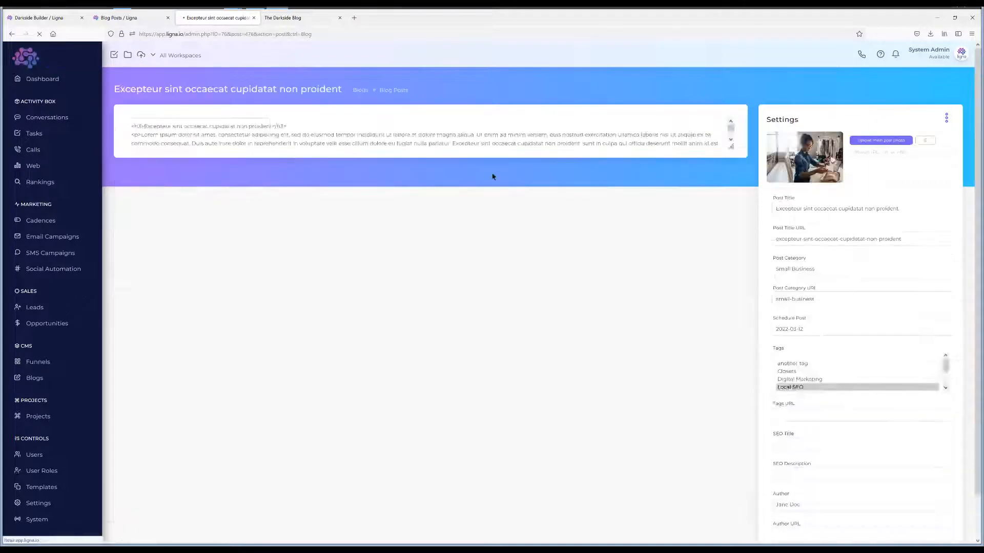
drag(912, 210, 363, 145)
key(ctrl+c)
Create a Test Blog post titled "Excepteur sint occaecat cupidatat non proident" in a new category named Test Cat.
click(120, 17)
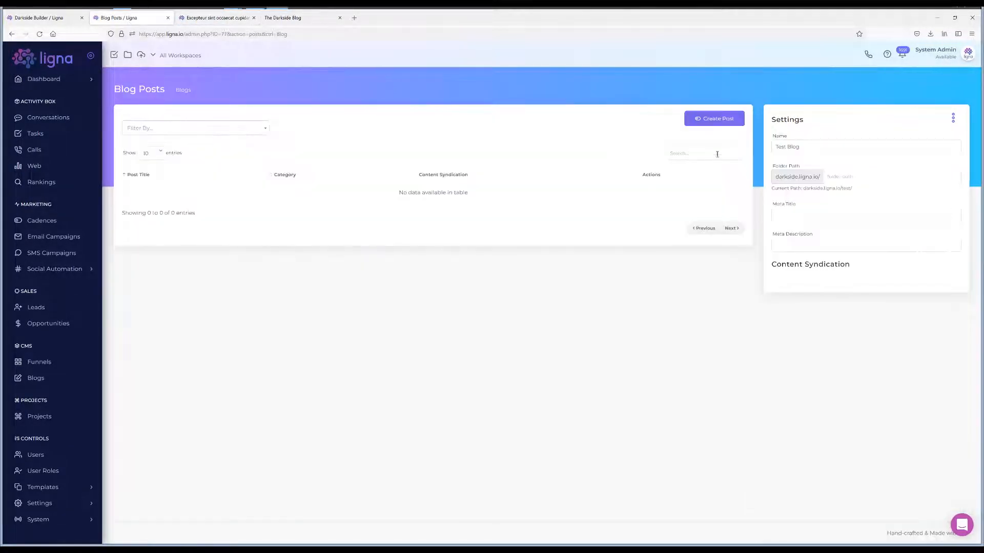
click(715, 127)
key(ctrl+v)
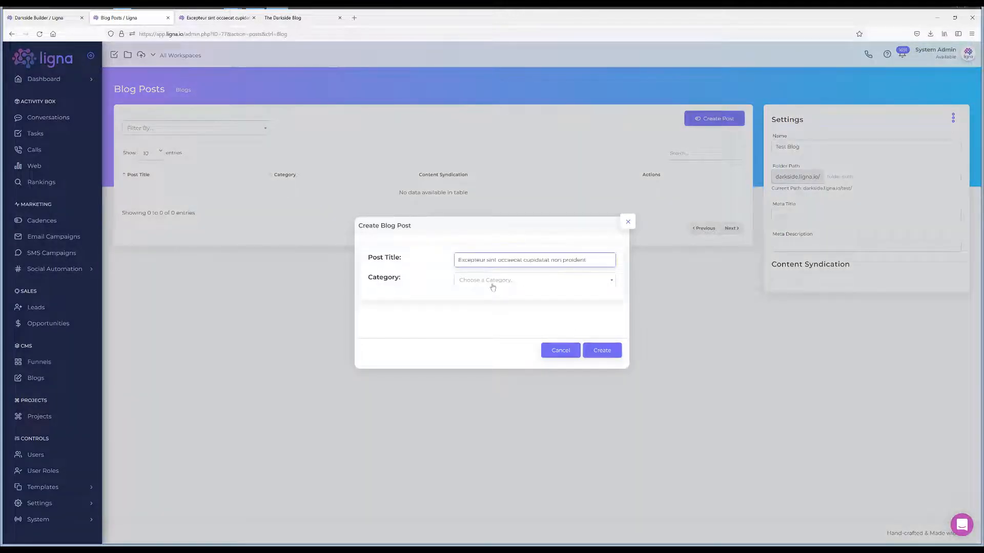
click(492, 280)
click(493, 333)
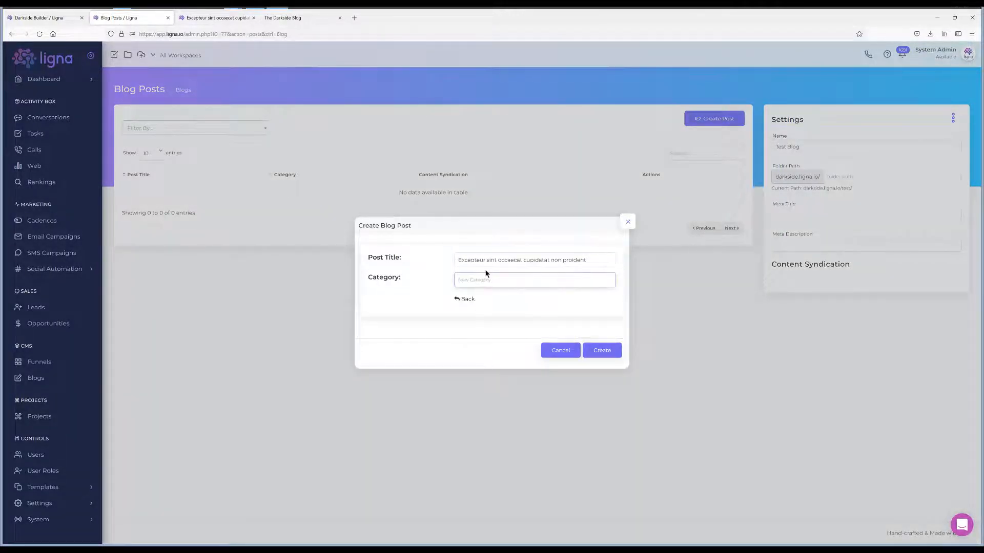
text(Test Cat)
click(601, 349)
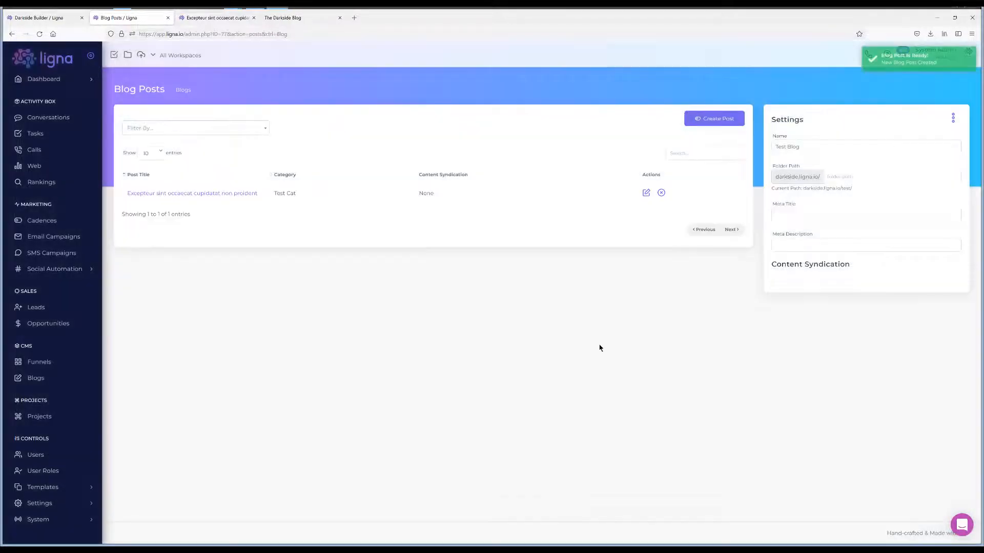
Open the new Test Blog post, copy the original Darkside post's full source code, and return to the new post's editor.
click(218, 194)
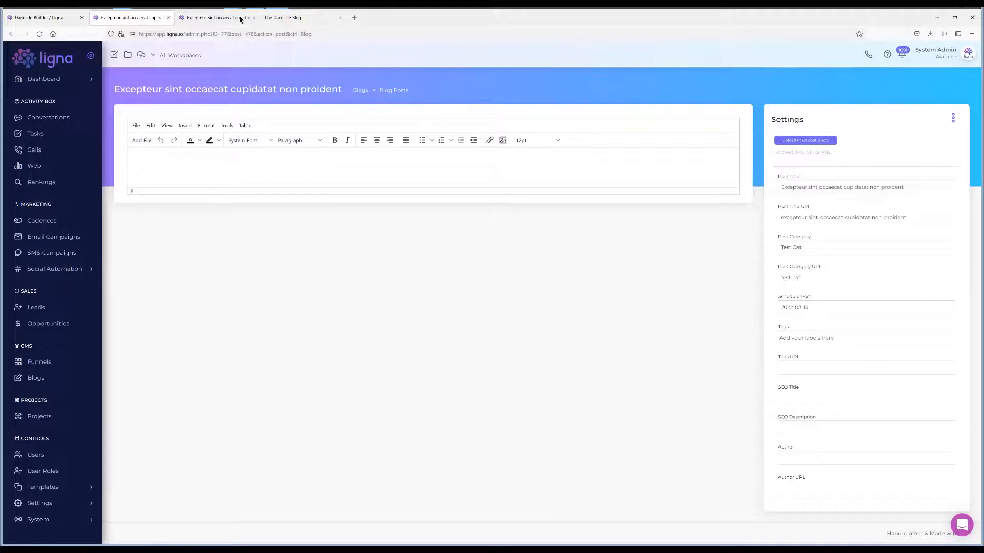
click(197, 18)
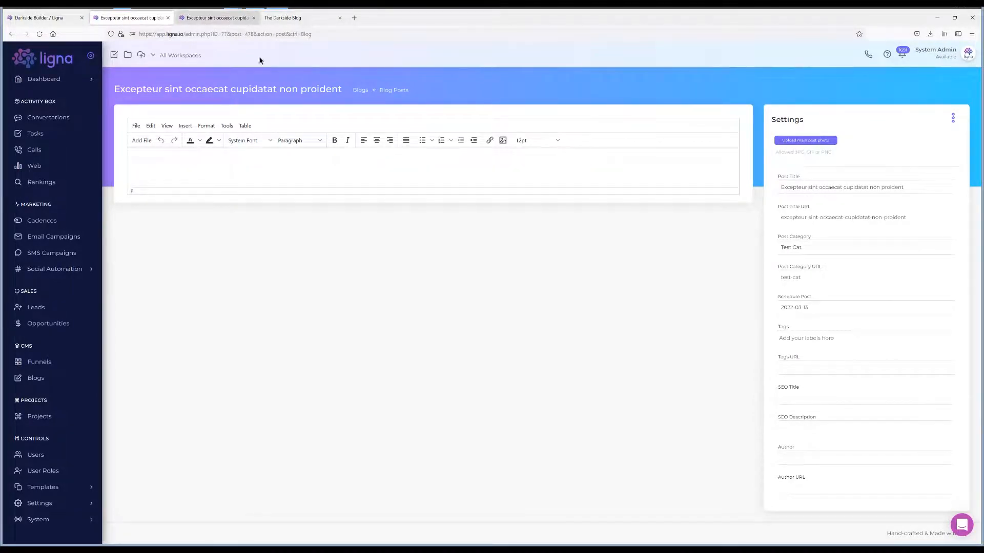
click(227, 126)
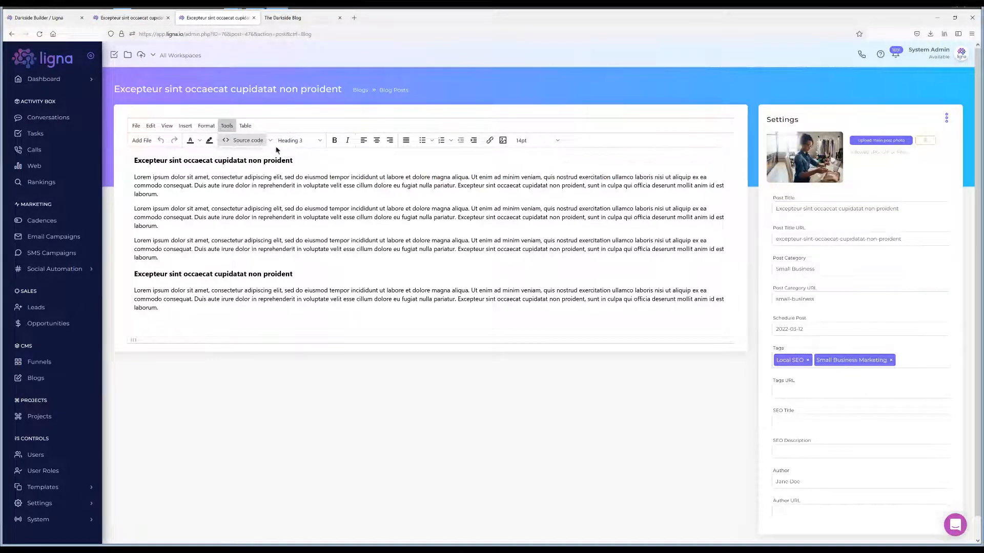
click(237, 143)
key(ctrl+a)
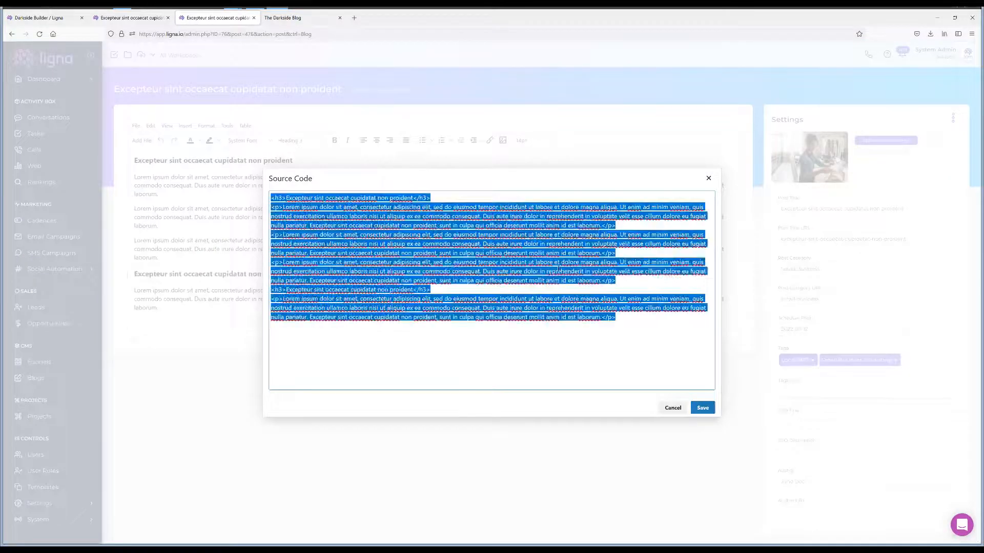
click(672, 407)
click(131, 18)
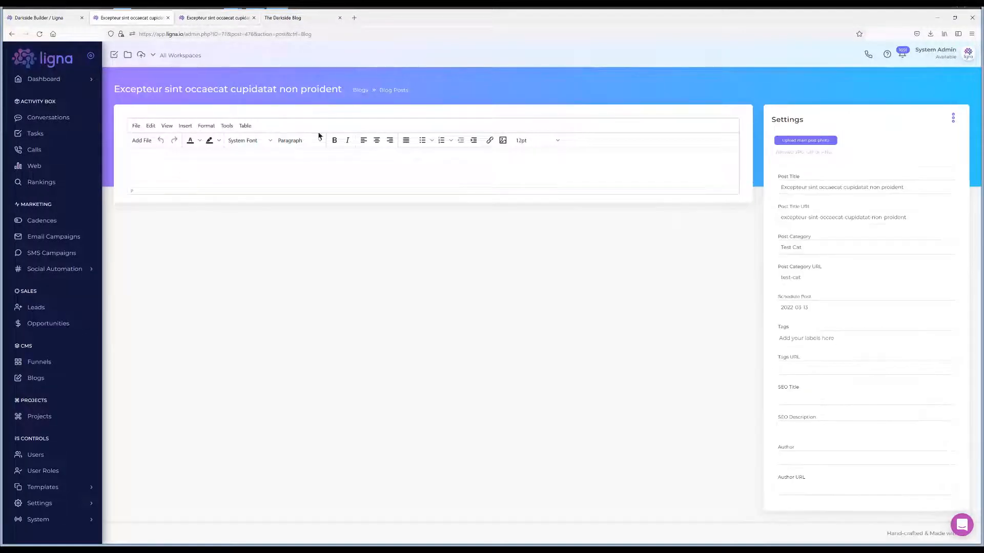
Paste the copied Darkside source code into the new Test Blog post's source code and save it.
click(226, 126)
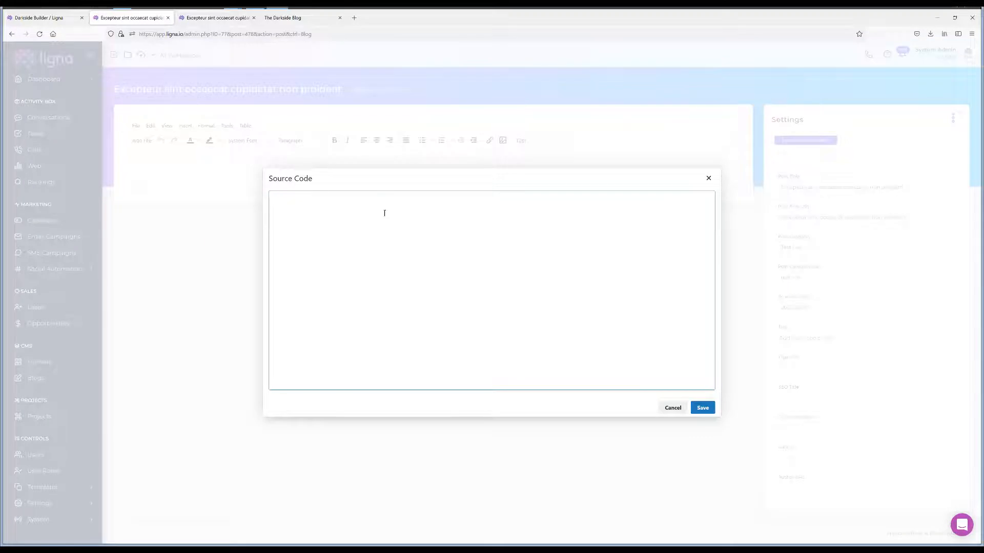
key(ctrl+v)
click(703, 407)
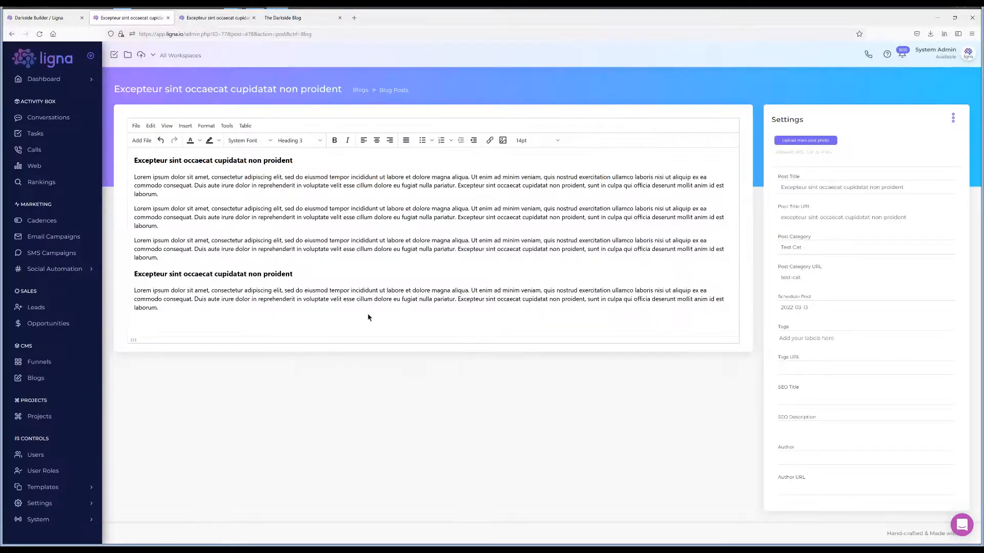
Set the new post's scheduled date to 2022-03-12.
click(809, 311)
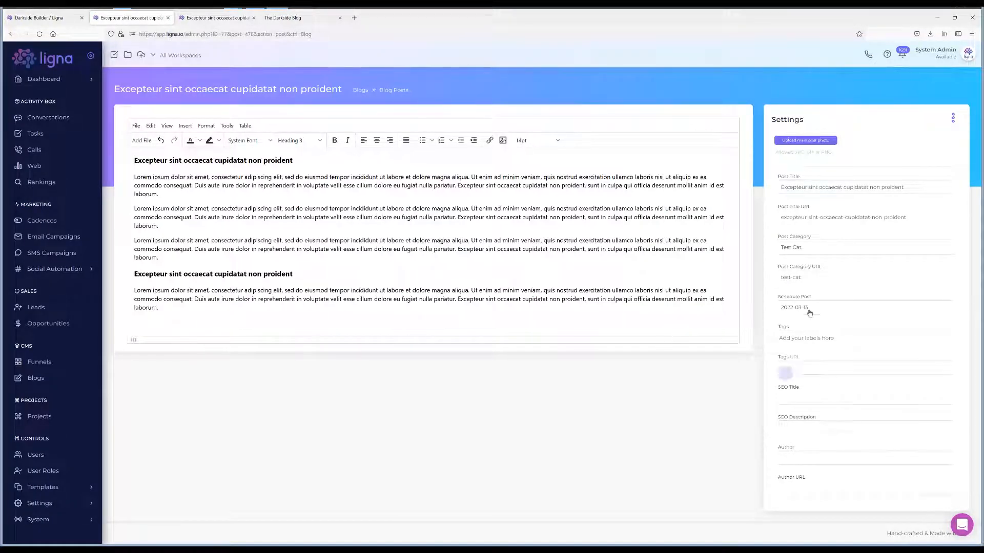
click(738, 383)
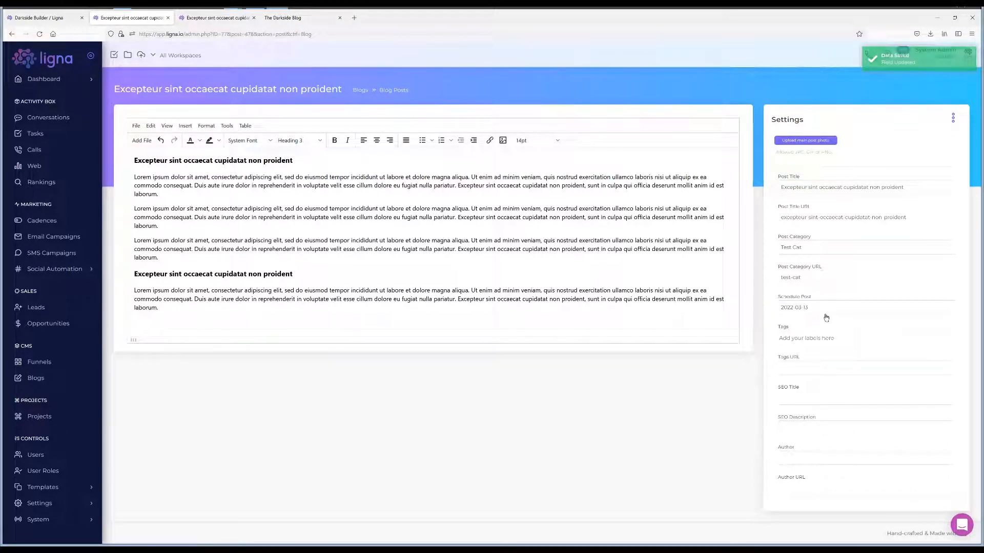
click(798, 310)
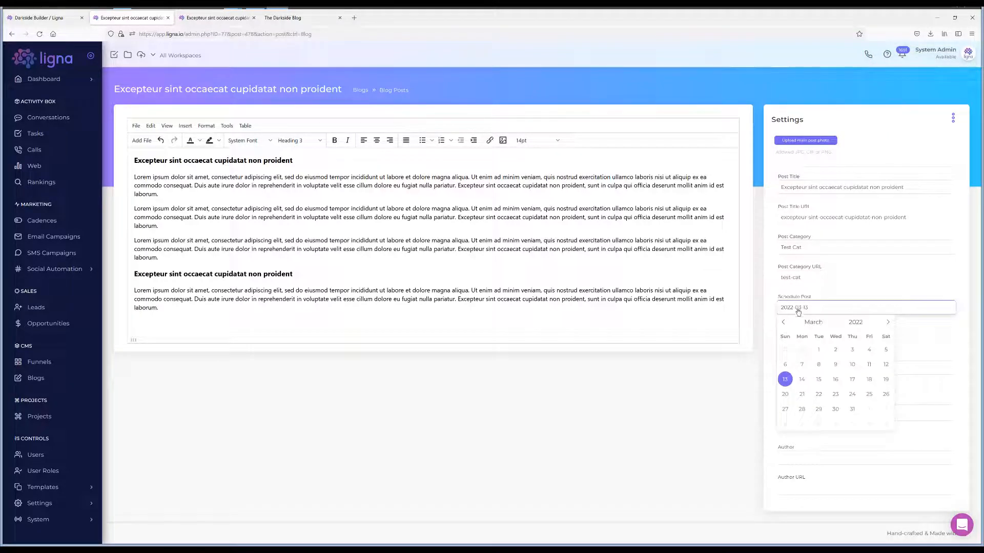
click(885, 364)
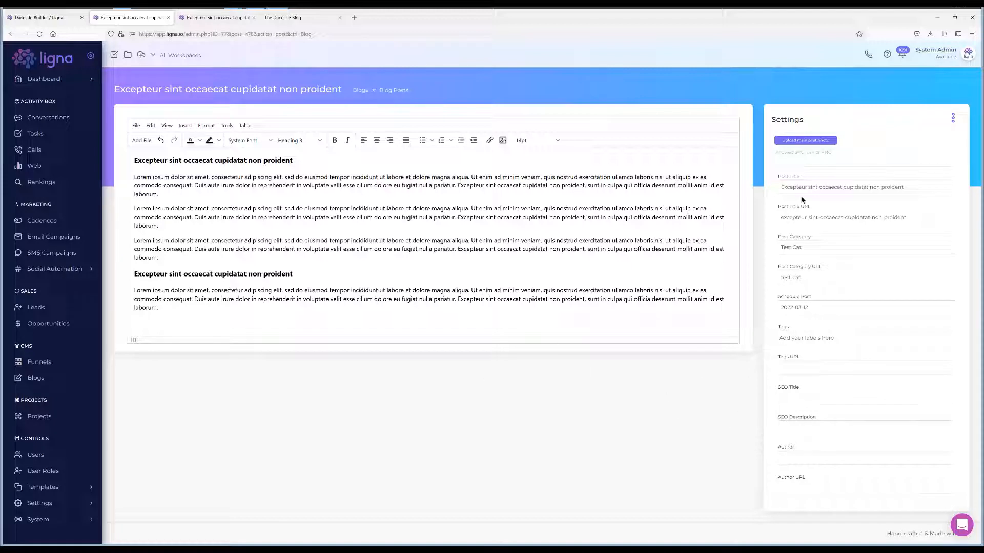
Set the post's main photo to the AdobeStock_193101 office presentation picture from the Images folder.
click(797, 141)
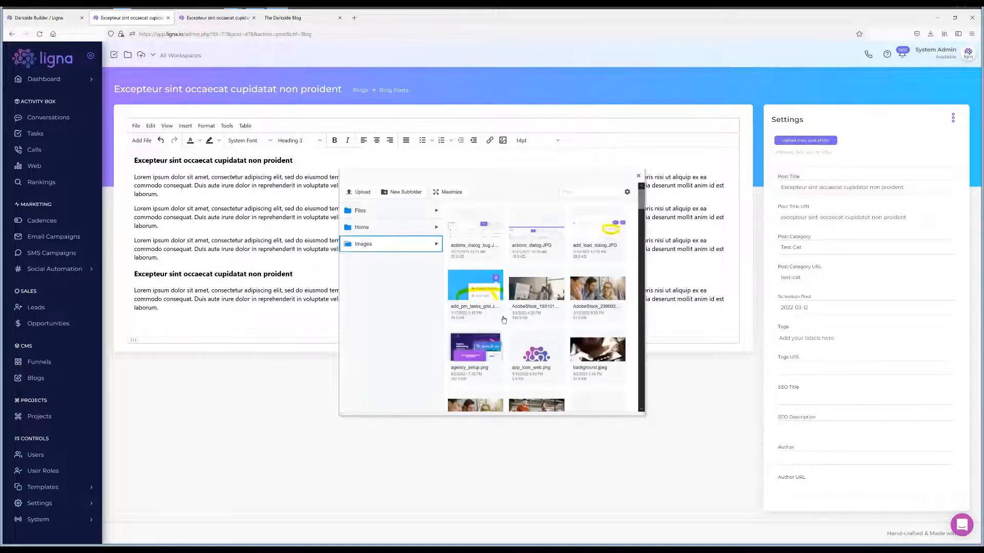
scroll(503, 320, down, 2)
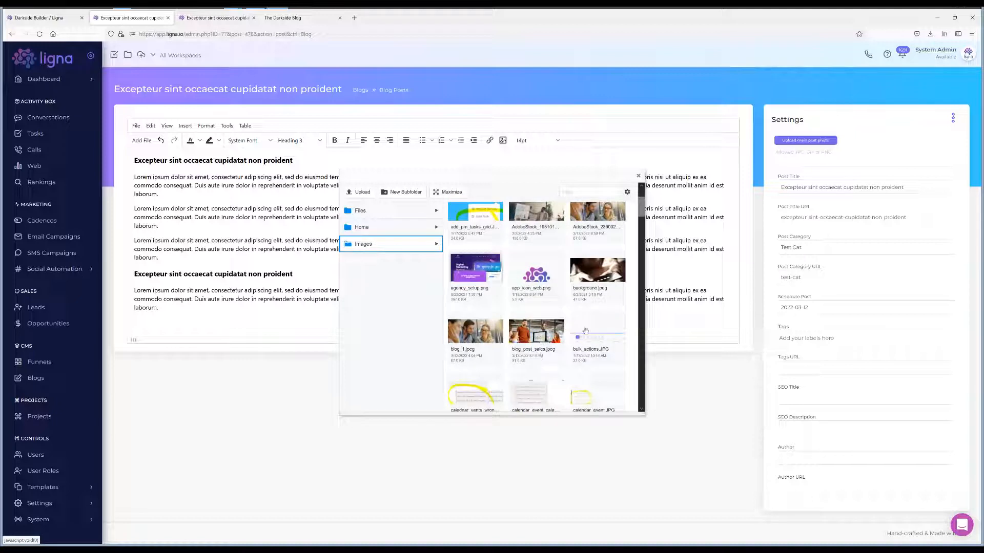
scroll(585, 330, up, 1)
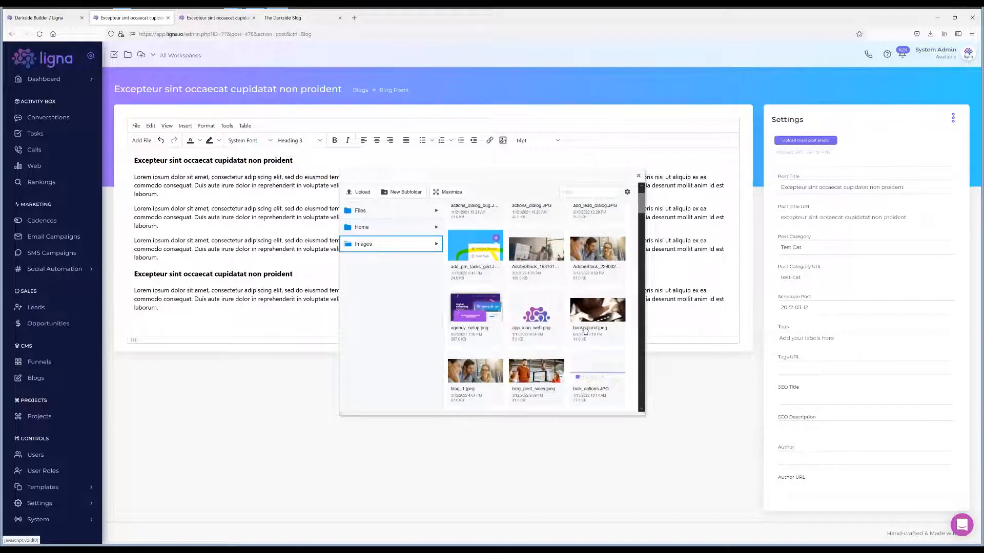
double_click(556, 249)
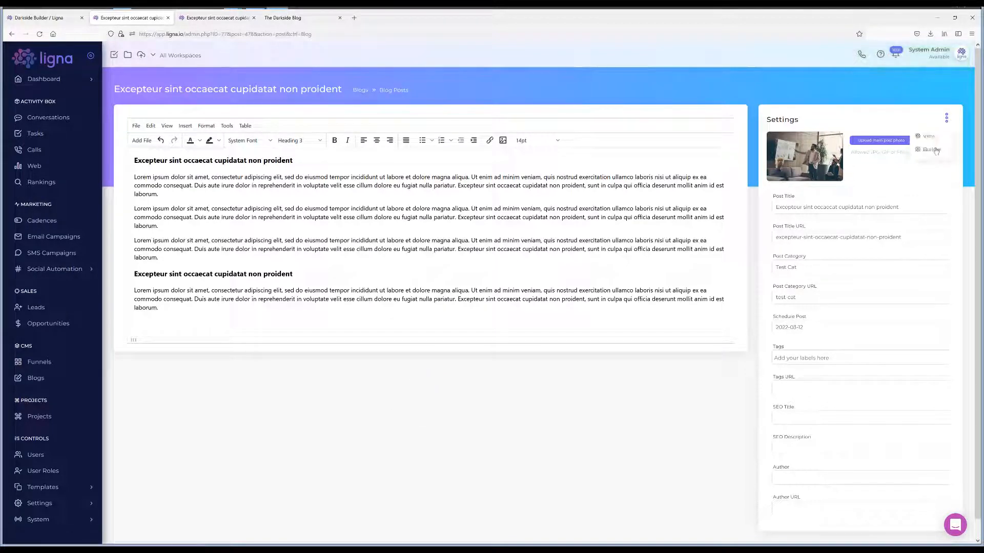
Open the Test Blog builder and examine the new post's card, the pagination and the categories on Blog Home.
click(931, 149)
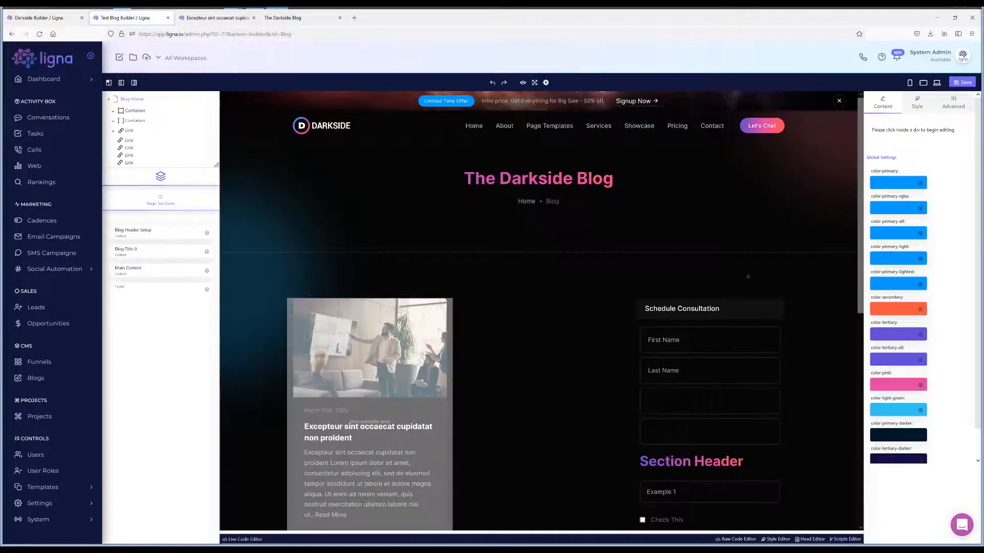
scroll(371, 222, down, 3)
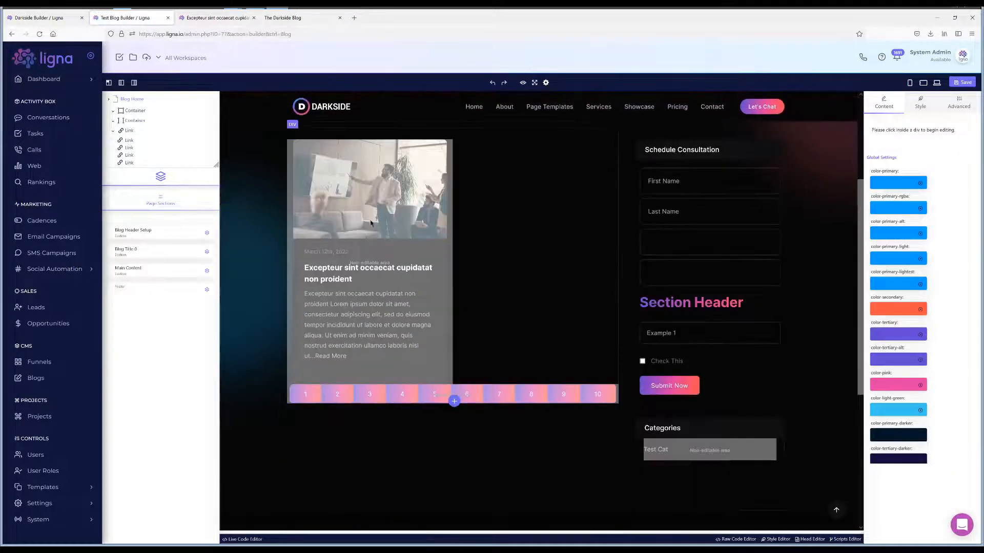
scroll(423, 405, up, 1)
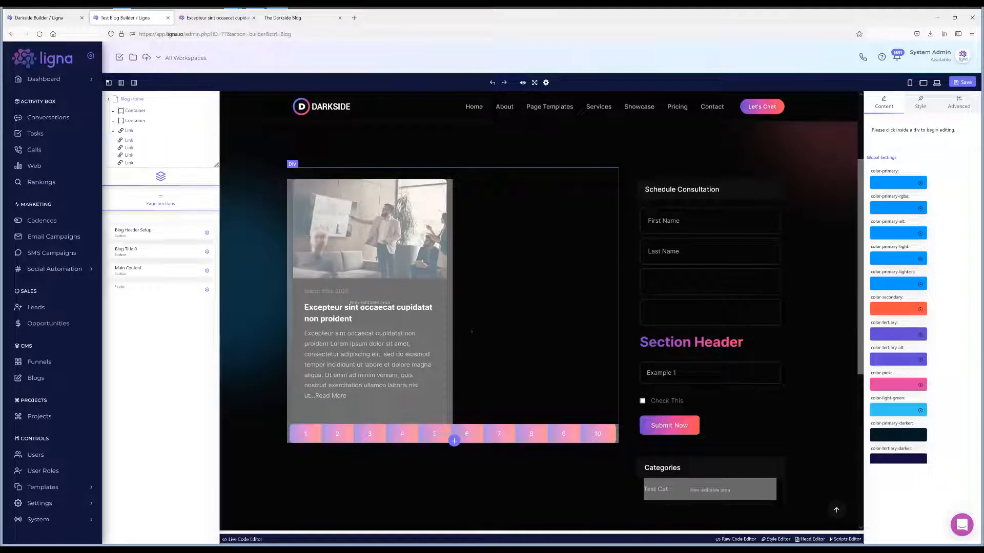
scroll(389, 397, up, 3)
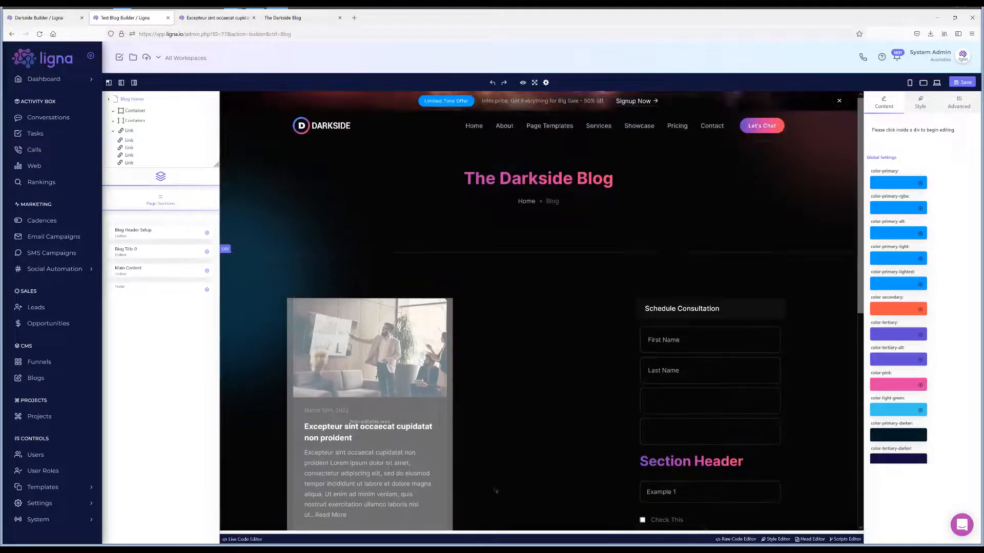
scroll(542, 388, down, 2)
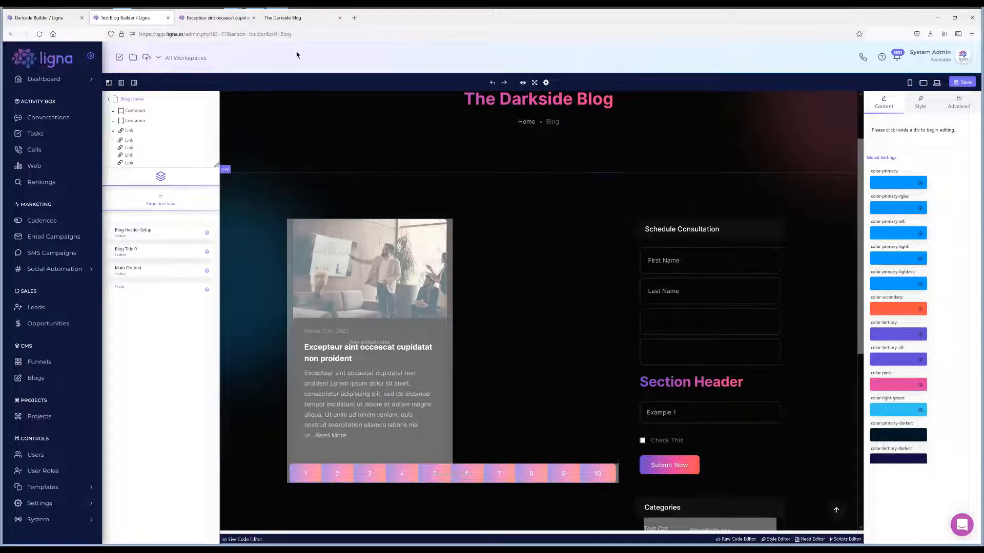
View the live Darkside post "Excepteur sint occaecat cupidatat non proident" for comparison and return to the Test Blog builder.
click(298, 18)
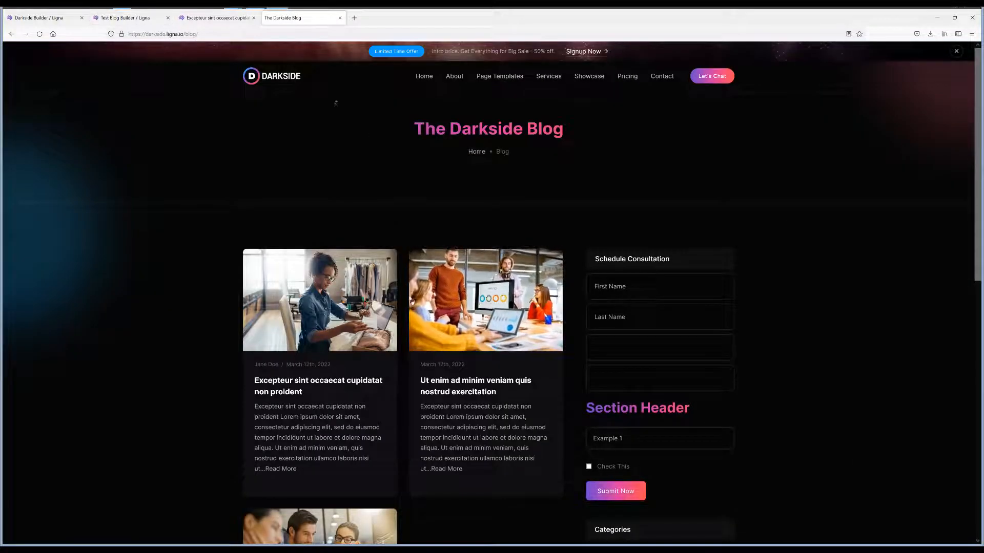
click(358, 382)
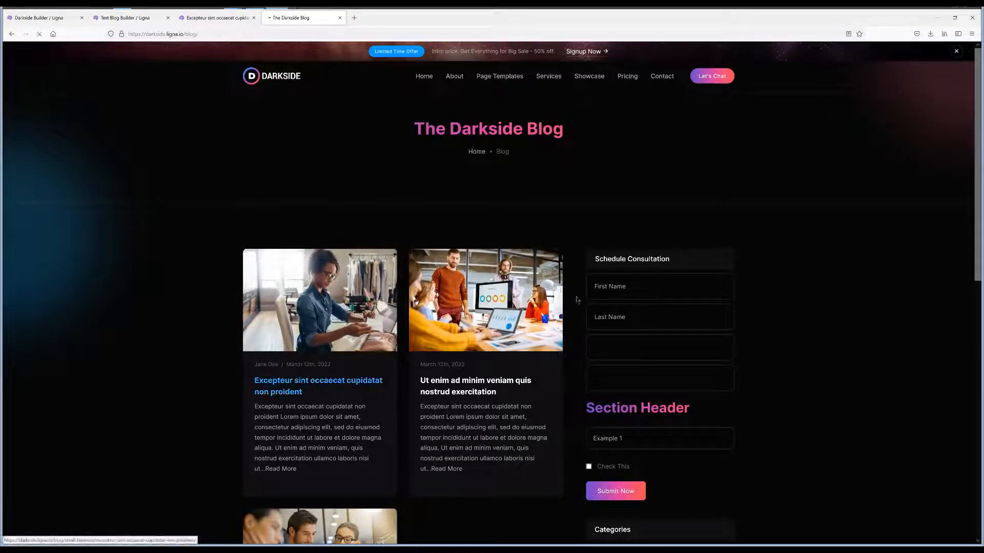
scroll(551, 268, down, 15)
scroll(551, 269, up, 15)
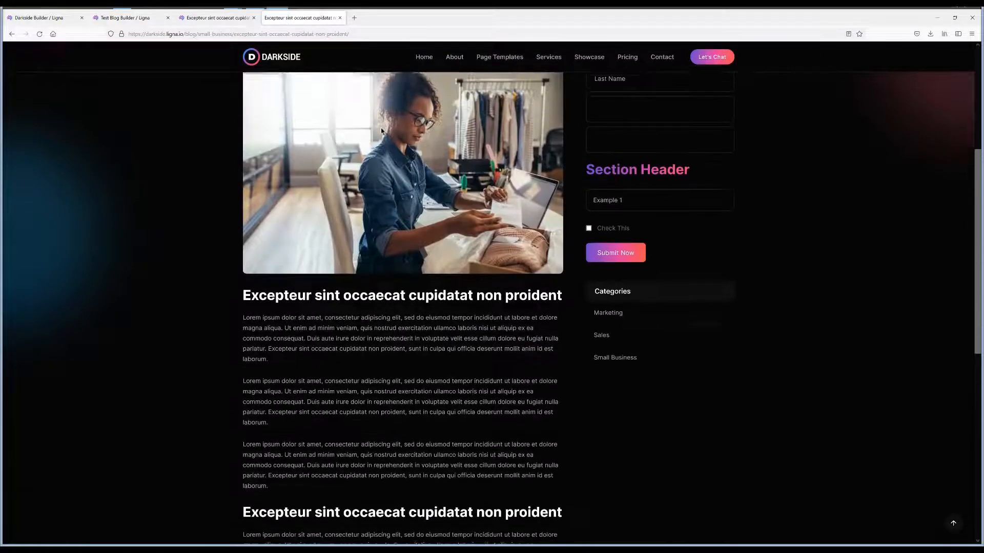
click(124, 19)
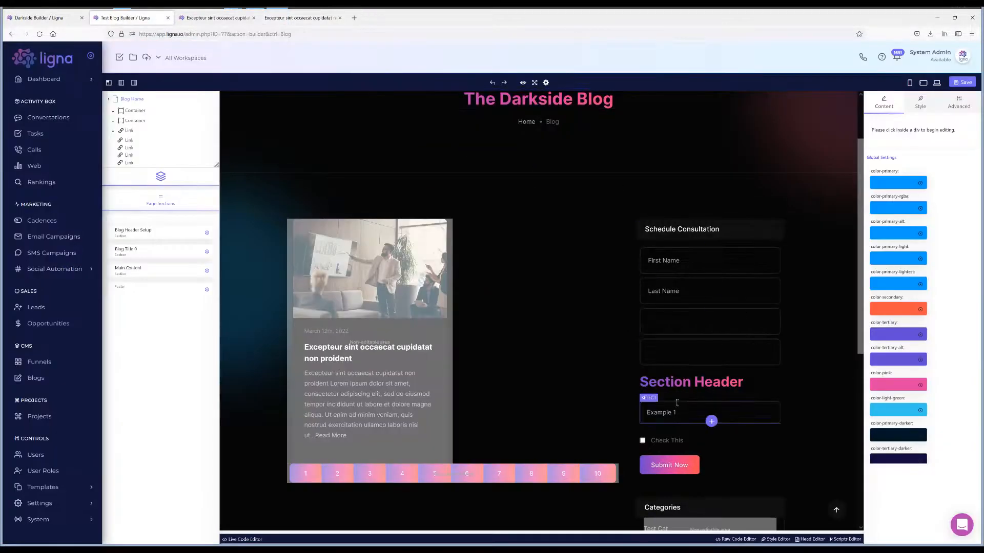
scroll(617, 387, up, 3)
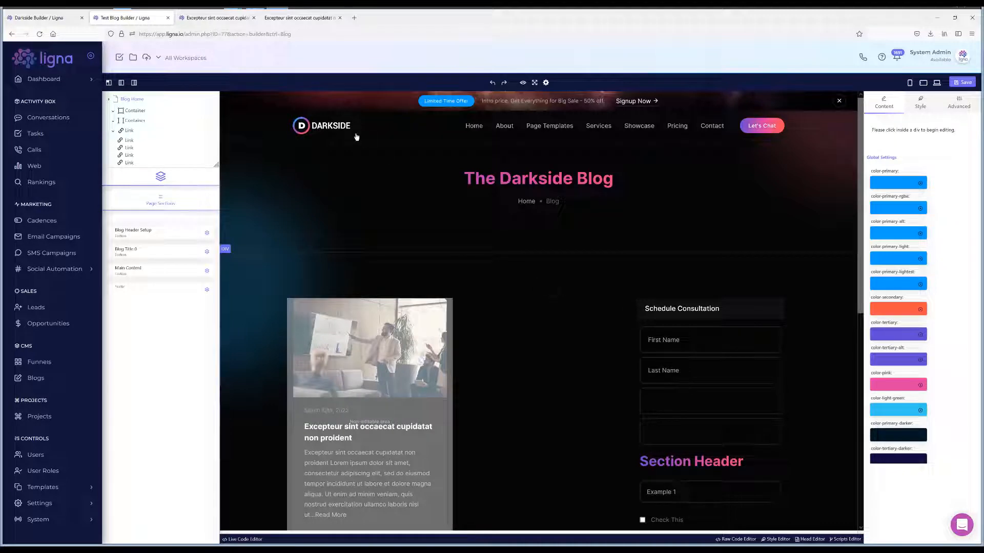
Open the live Darkside site's home page and examine its Our Latest News blog section.
click(301, 18)
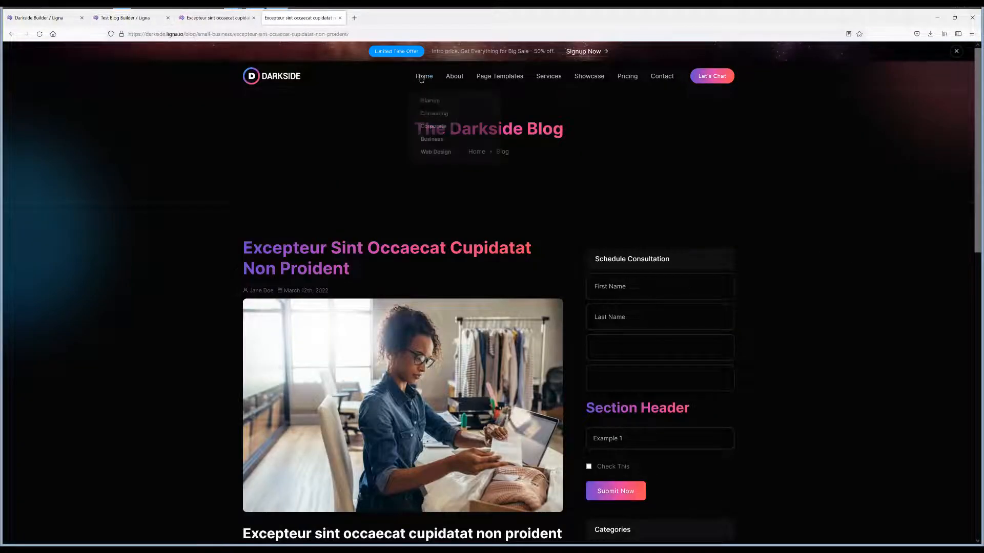
click(422, 76)
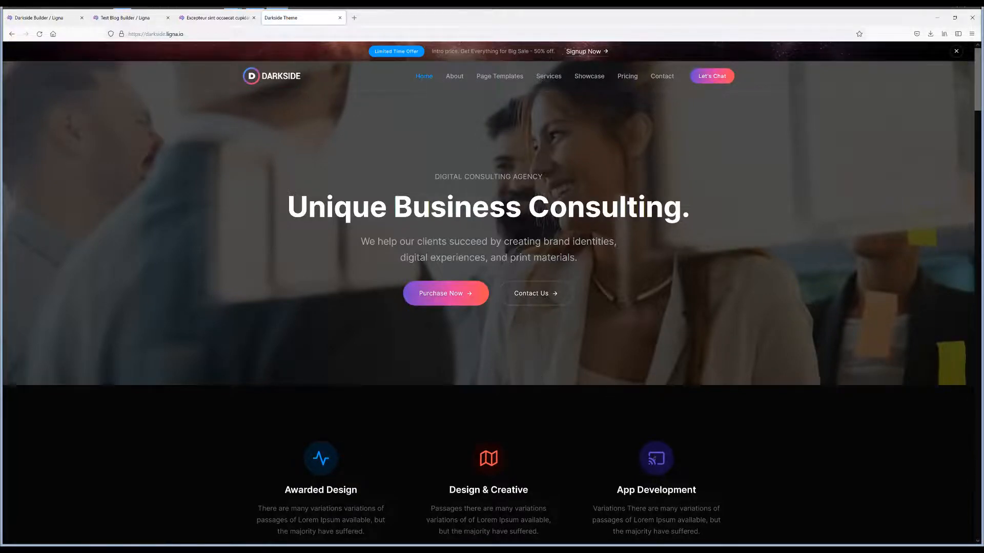
scroll(630, 450, down, 10)
scroll(631, 451, down, 15)
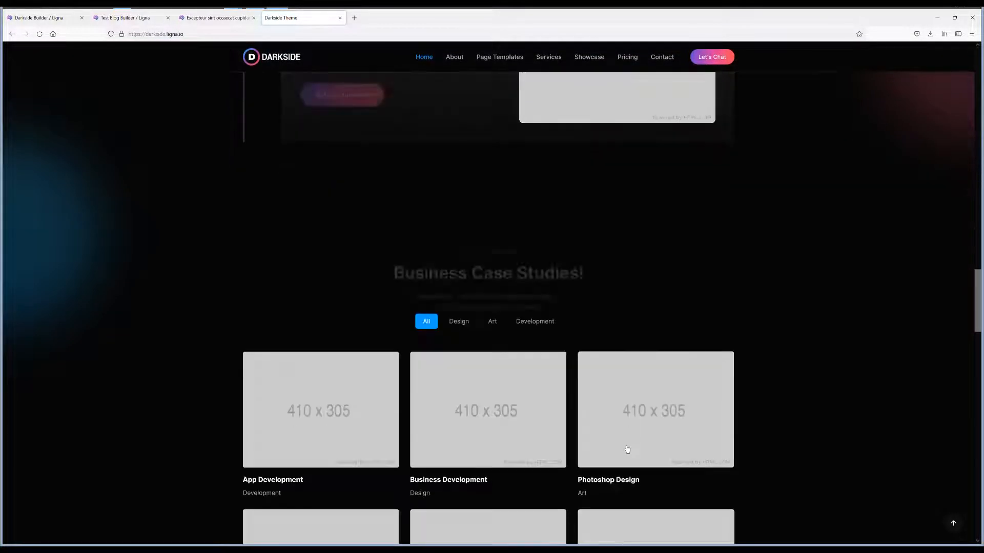
scroll(607, 447, down, 10)
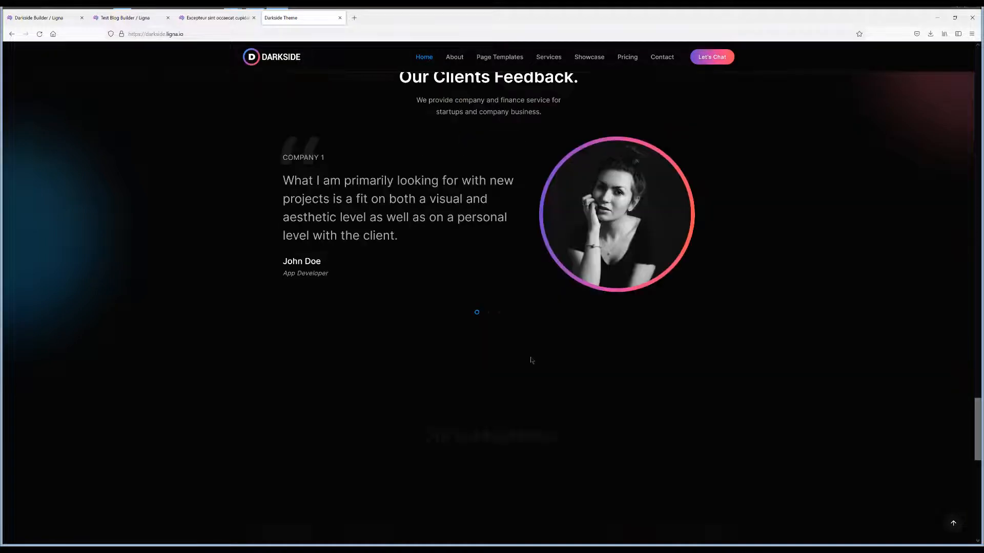
scroll(484, 261, down, 2)
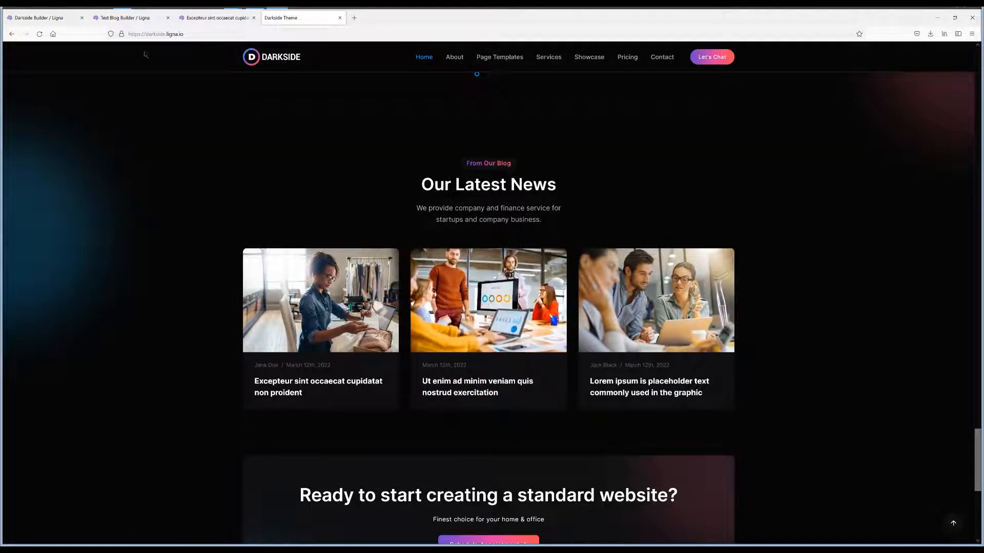
In the Darkside website builder, set the blog source of the Home page's Our Latest News posts block to Test Blog.
click(38, 18)
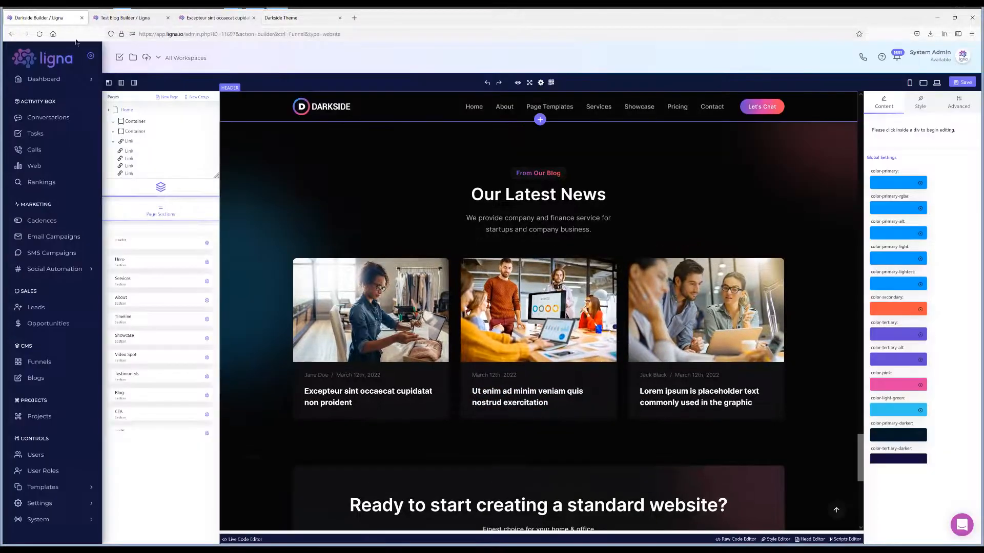
click(126, 110)
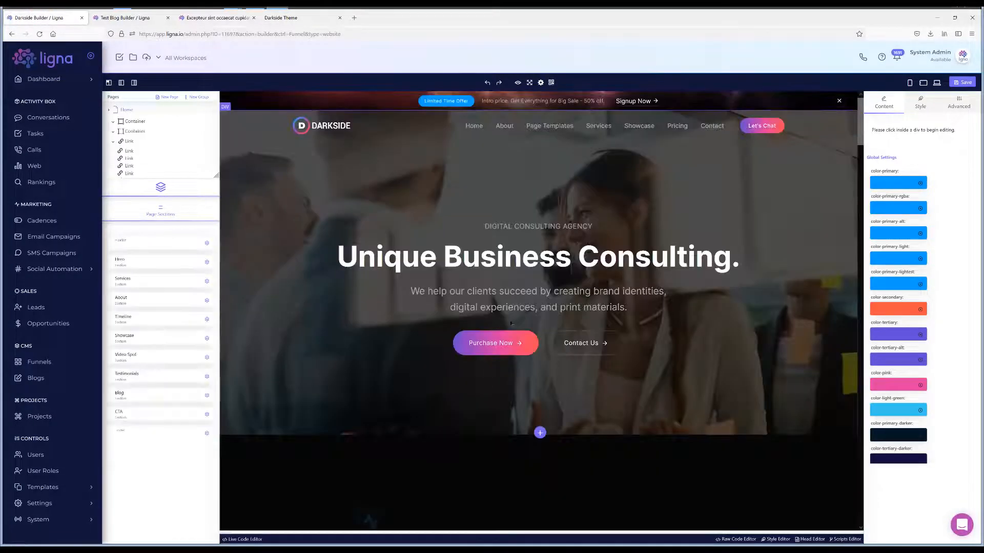
scroll(538, 307, down, 10)
scroll(530, 304, down, 8)
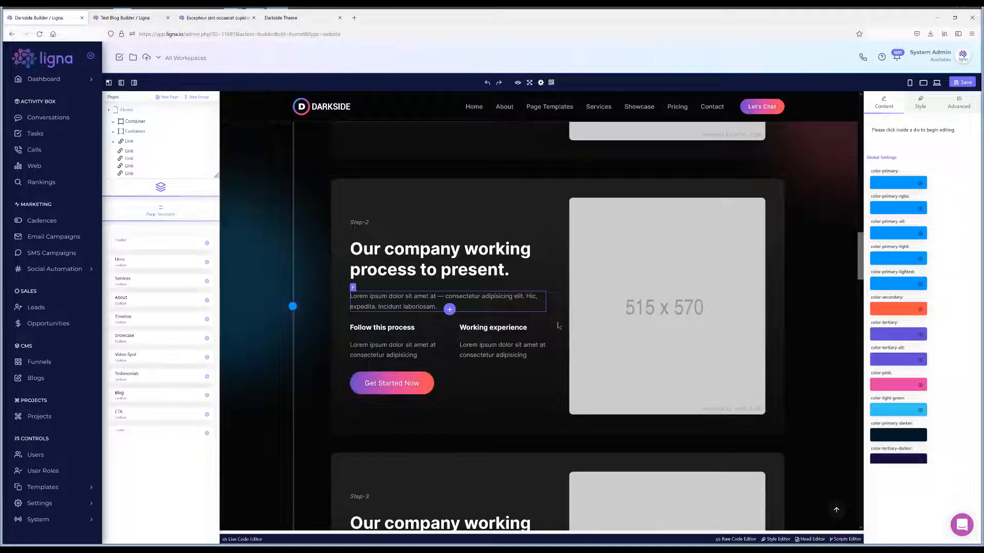
scroll(559, 326, down, 12)
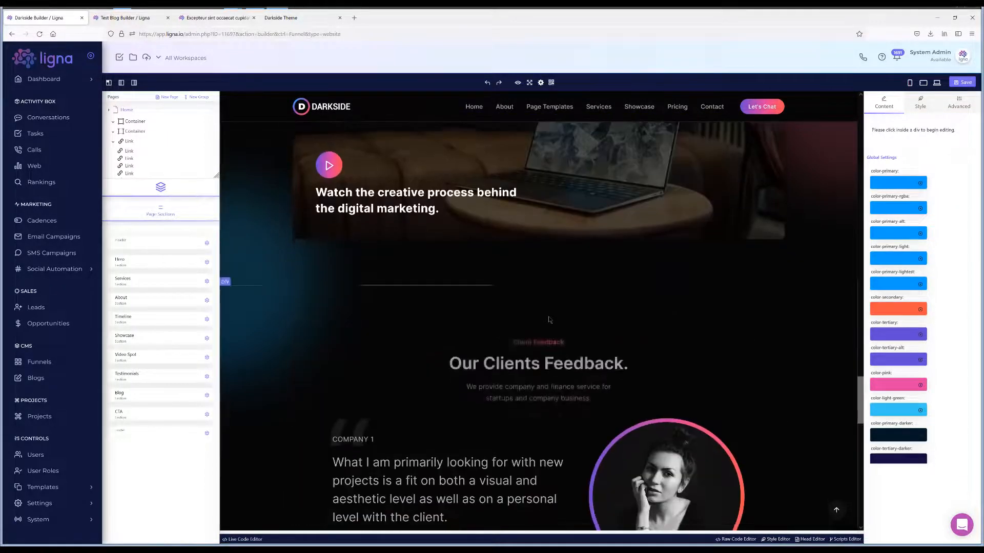
scroll(549, 319, down, 6)
scroll(462, 308, up, 4)
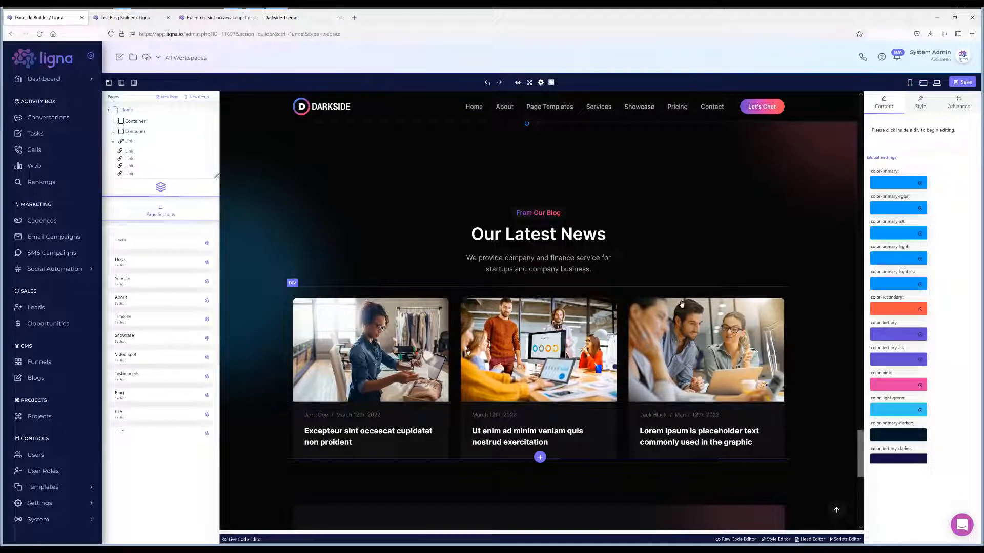
click(460, 296)
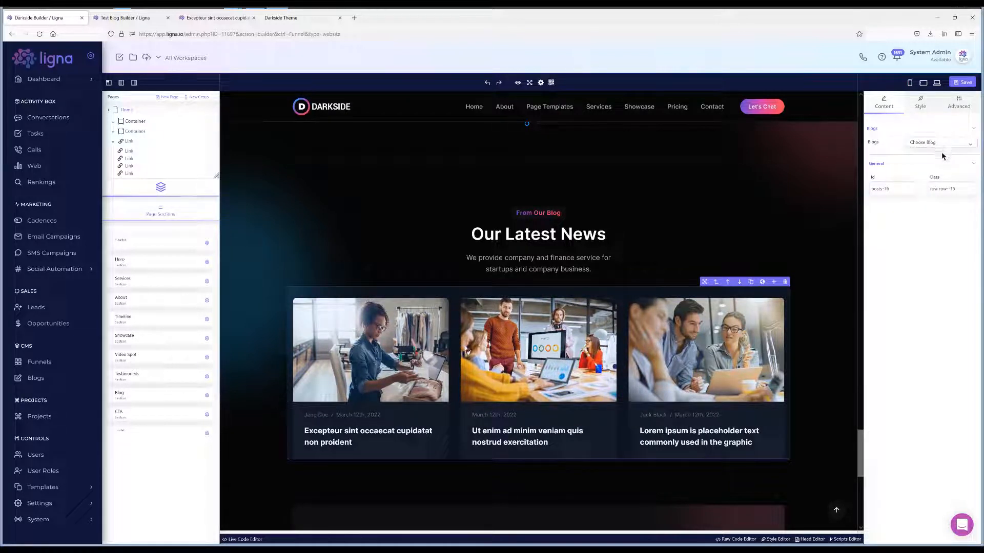
click(925, 175)
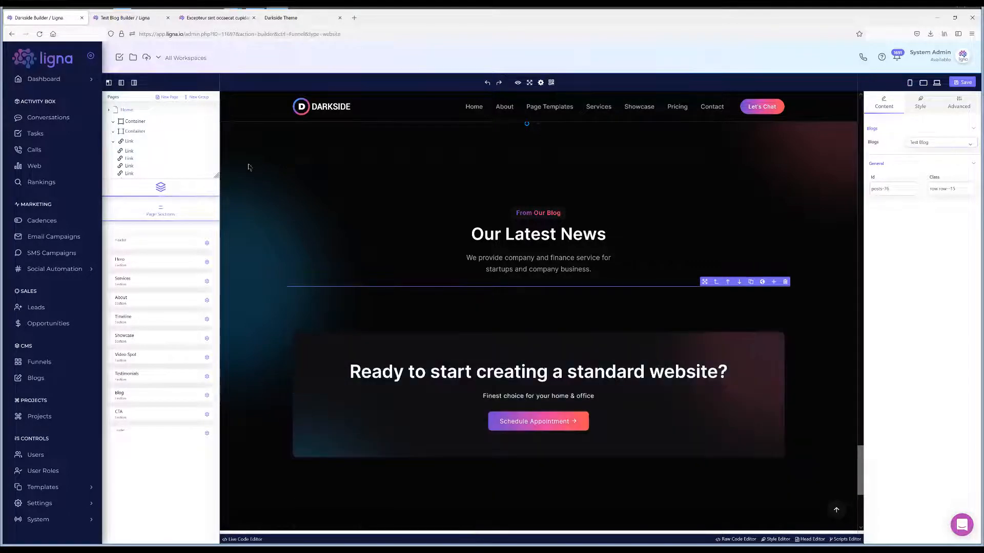
Leave the original Darkside post's editor and go back through its posts list to the overview of all blogs.
click(130, 20)
click(216, 18)
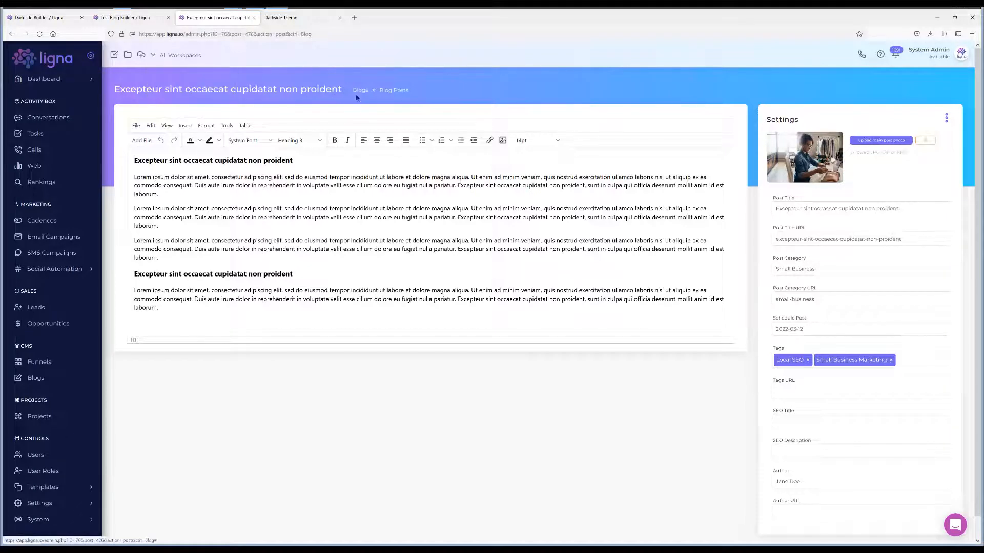
click(408, 93)
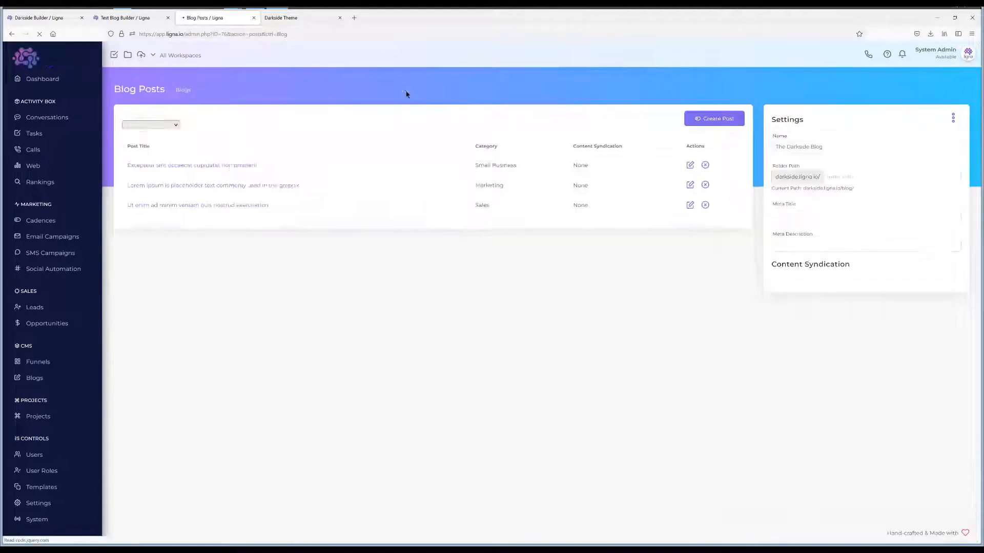
click(184, 90)
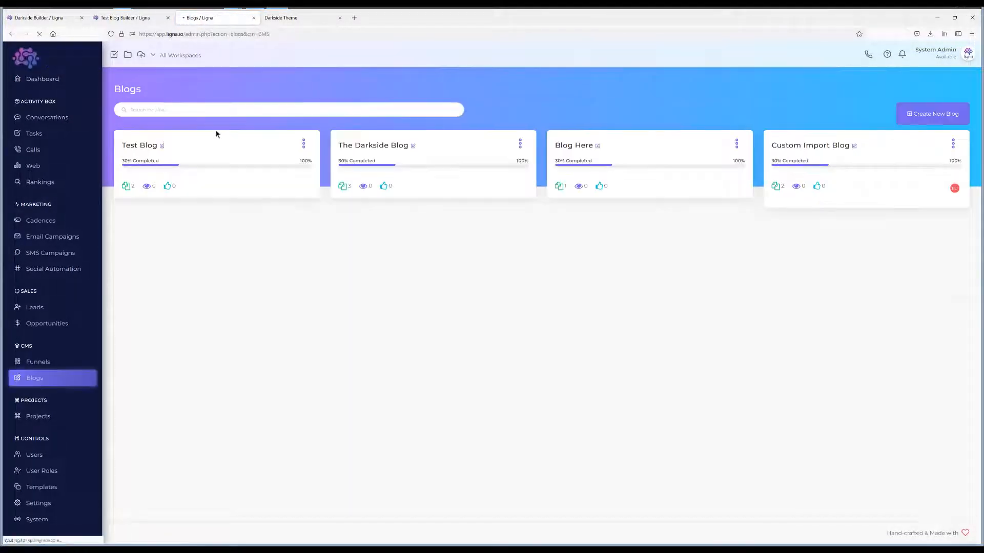
Open Test Blog's post "Excepteur sint occaecat cupidatat non proident" and set its schedule date to 2022-03-13.
click(162, 149)
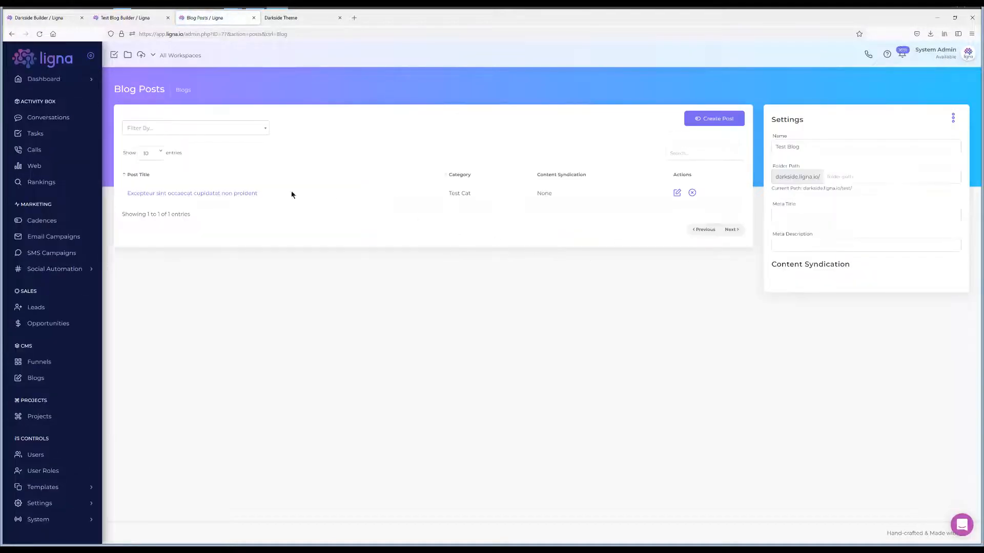
click(196, 194)
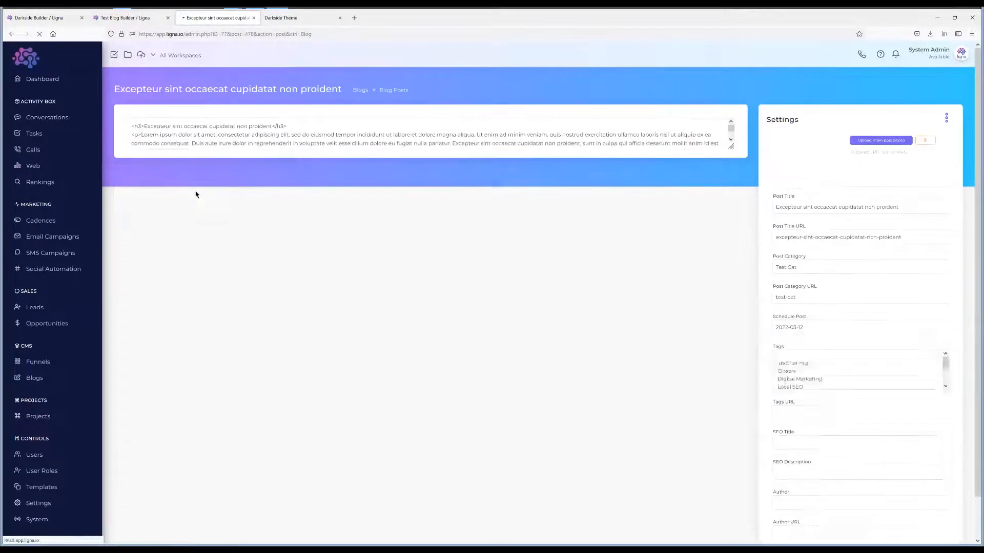
click(814, 332)
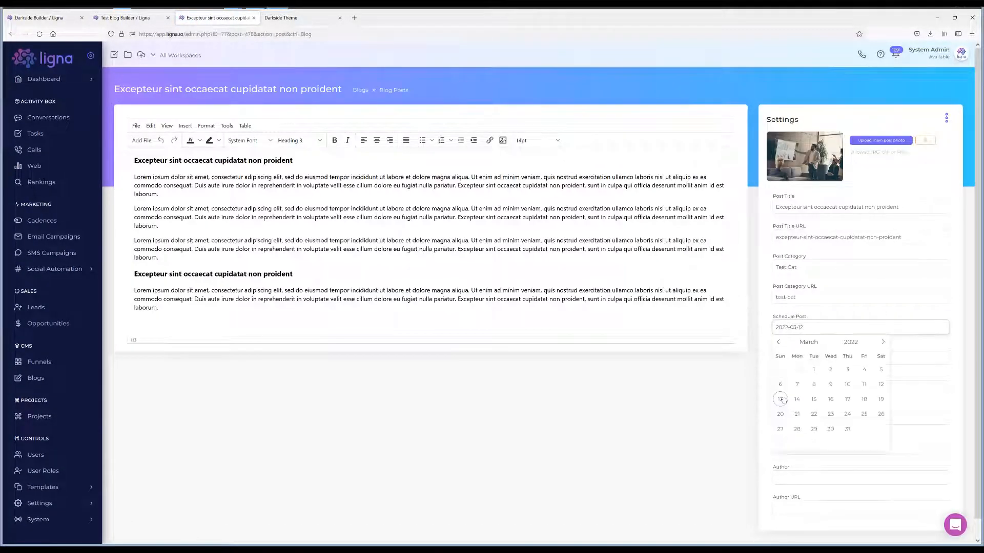
click(780, 399)
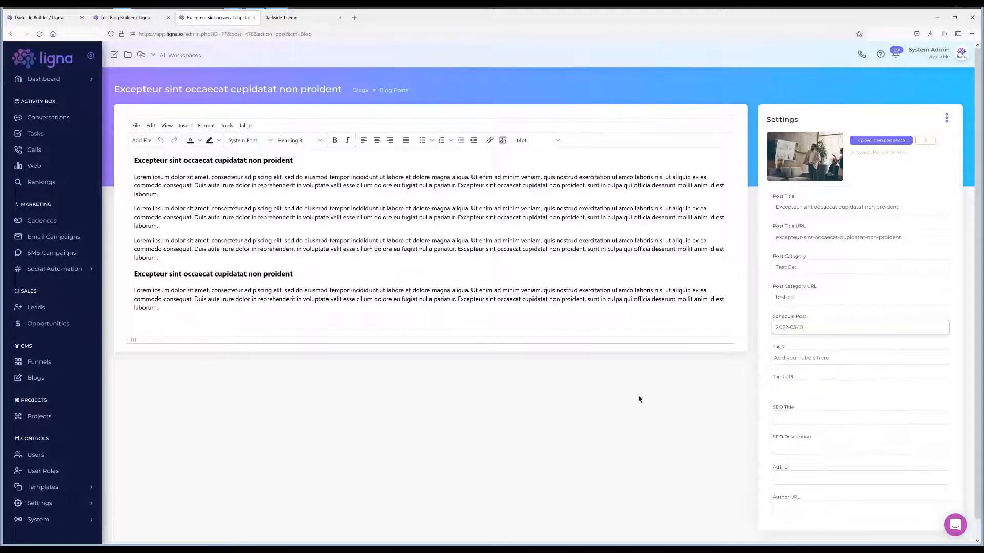
click(353, 250)
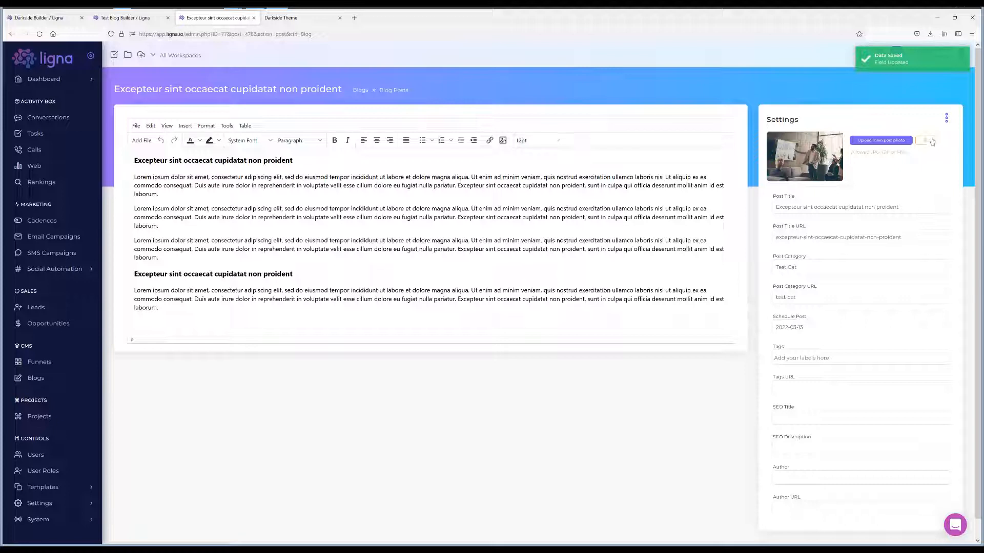
Open the live Test Blog page from the post and check its post listing.
click(947, 117)
click(928, 136)
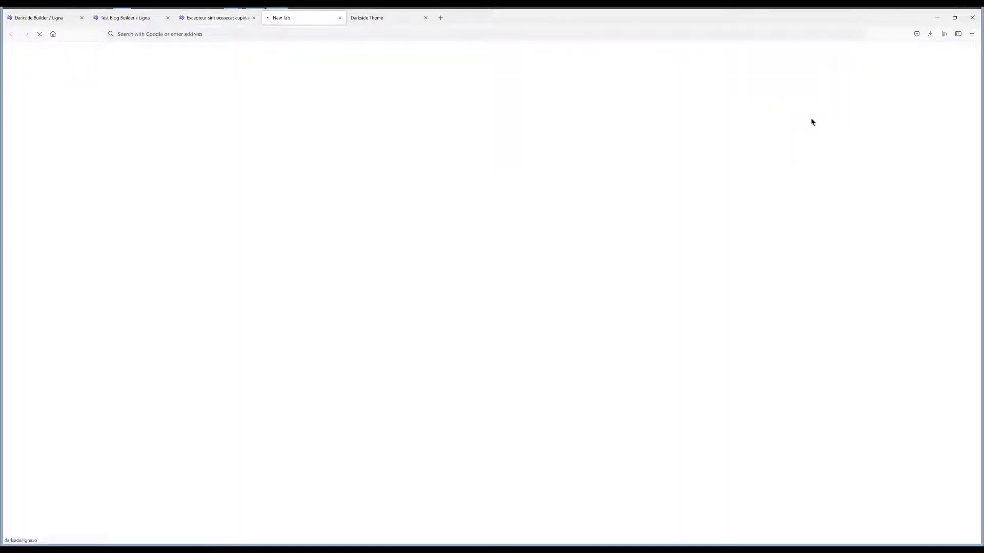
scroll(304, 311, down, 2)
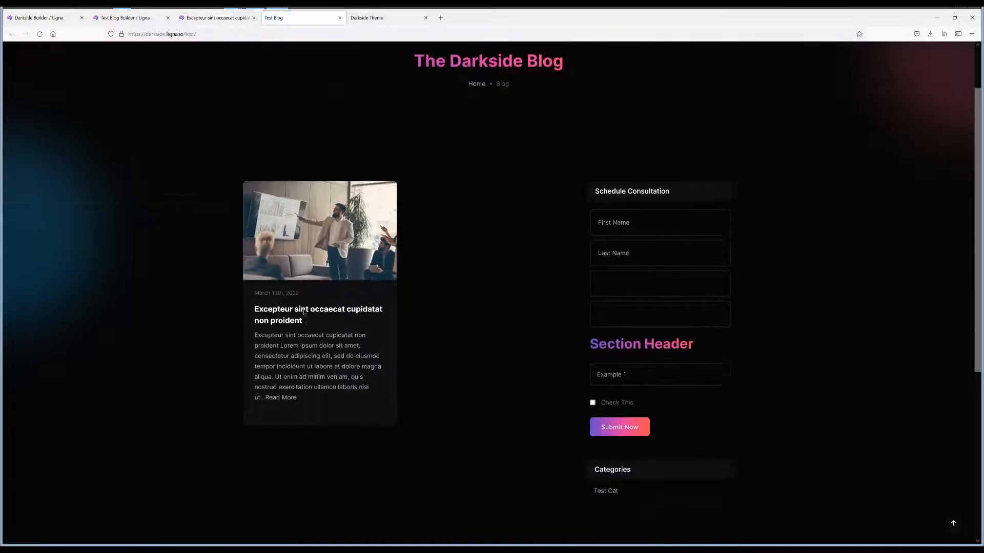
scroll(304, 311, up, 3)
Reload the Darkside website builder and set the Home page's Our Latest News posts block to use Test Blog.
click(41, 18)
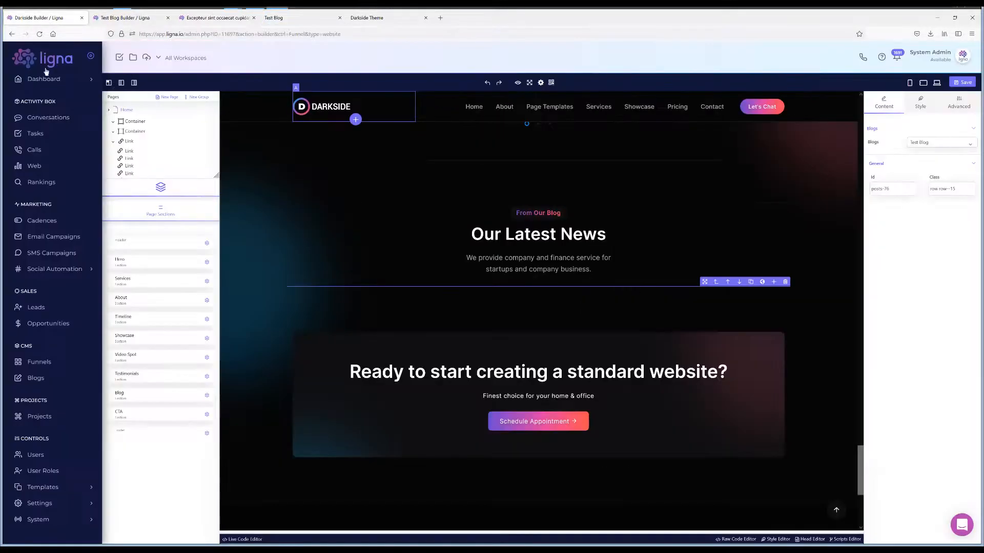
click(39, 34)
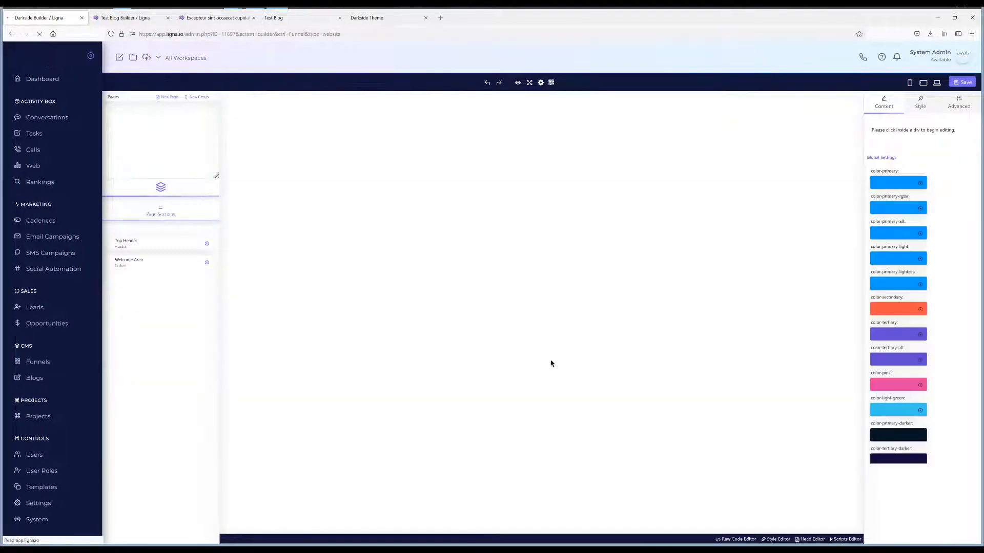
scroll(551, 319, down, 10)
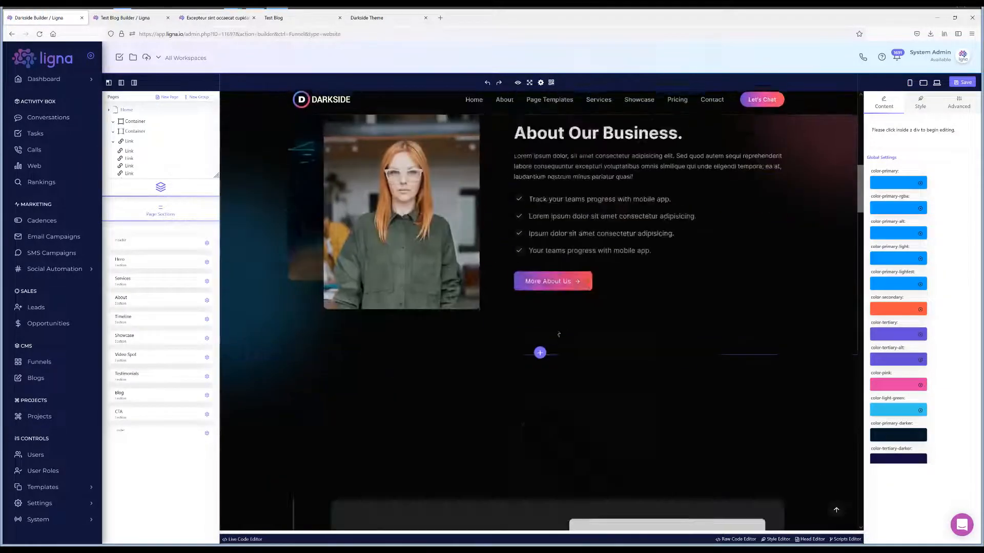
scroll(553, 342, down, 15)
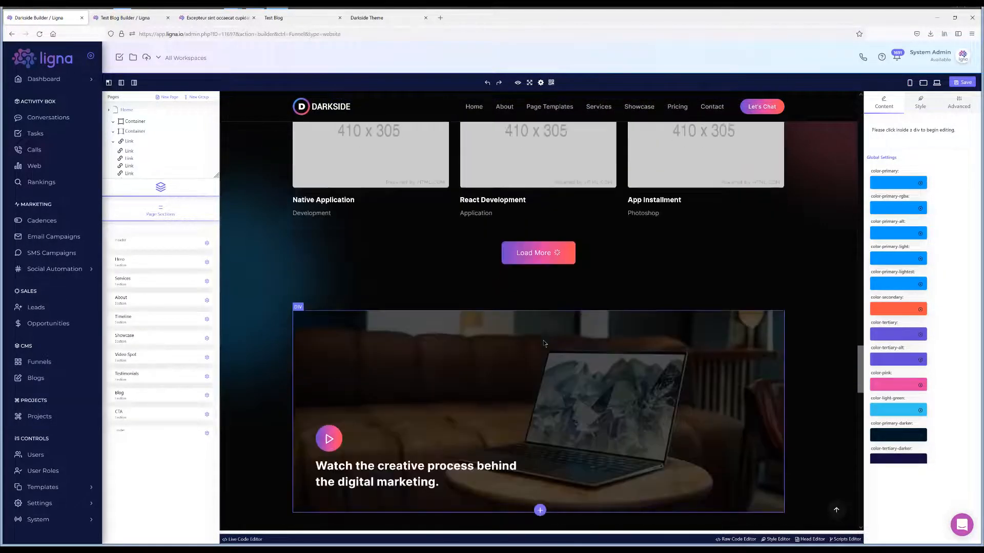
scroll(544, 343, down, 6)
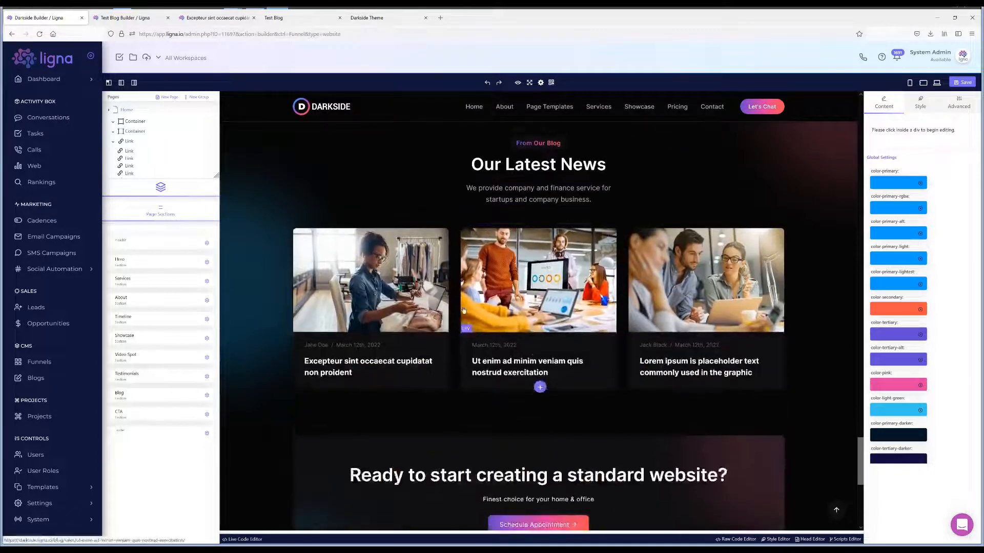
click(452, 292)
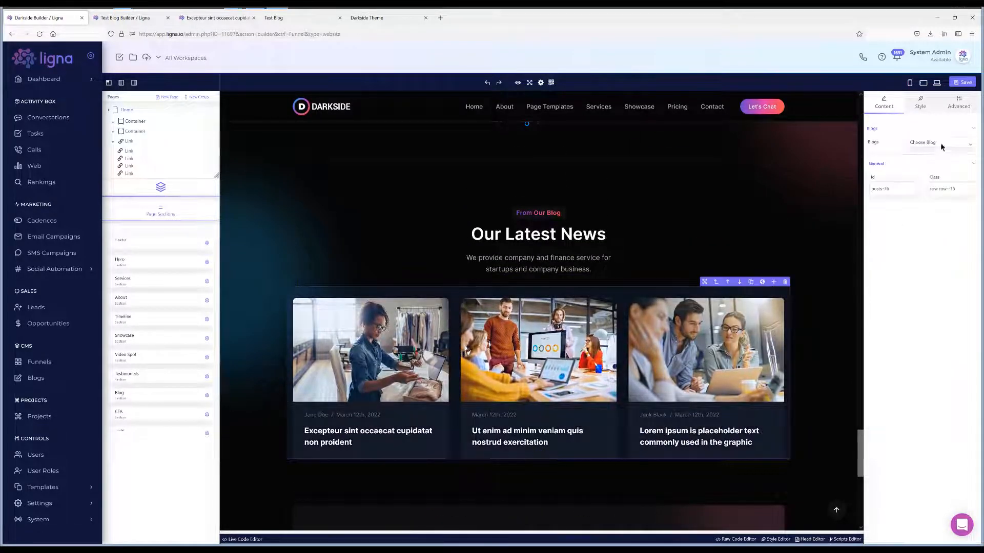
click(935, 174)
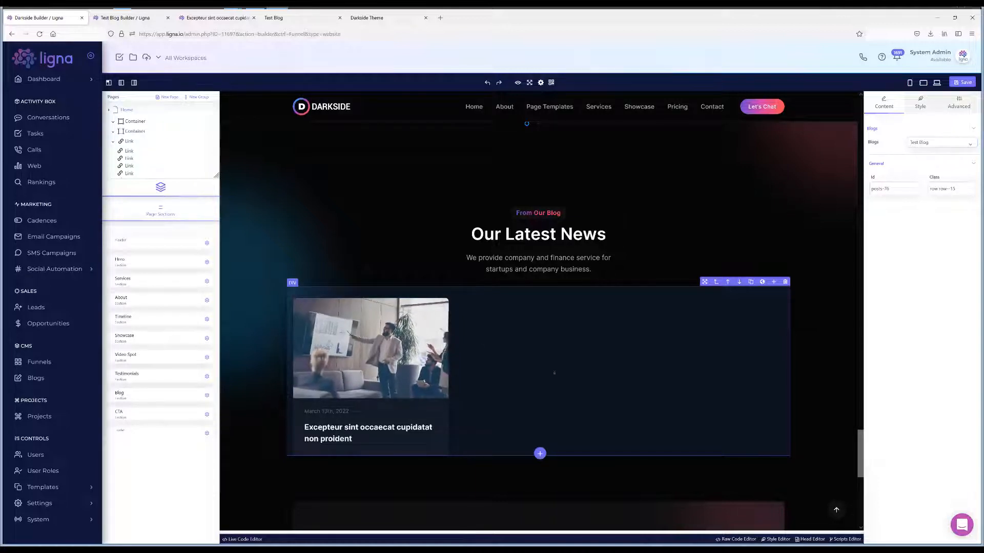
Return to the Test Blog post's editor and review its content and settings.
click(147, 18)
click(209, 18)
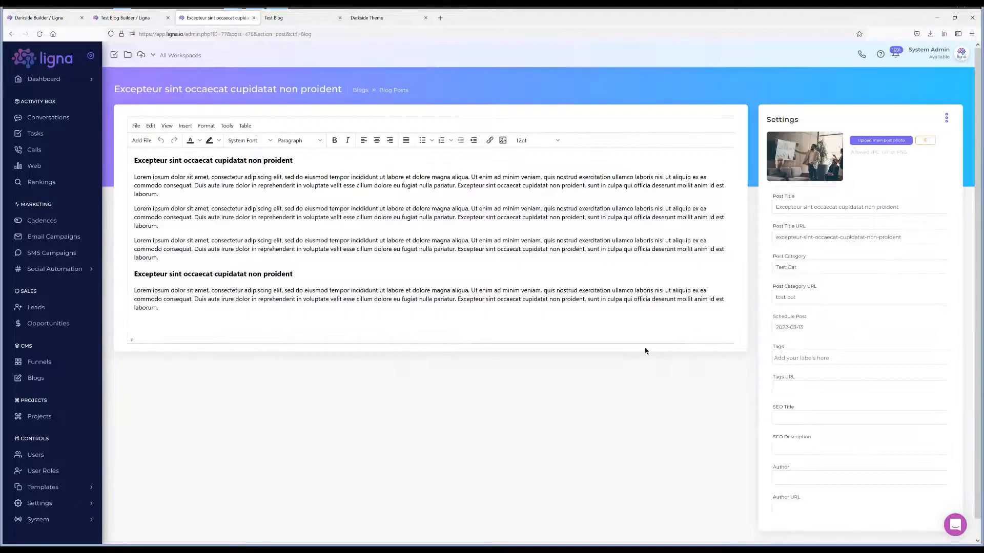
scroll(504, 421, down, 1)
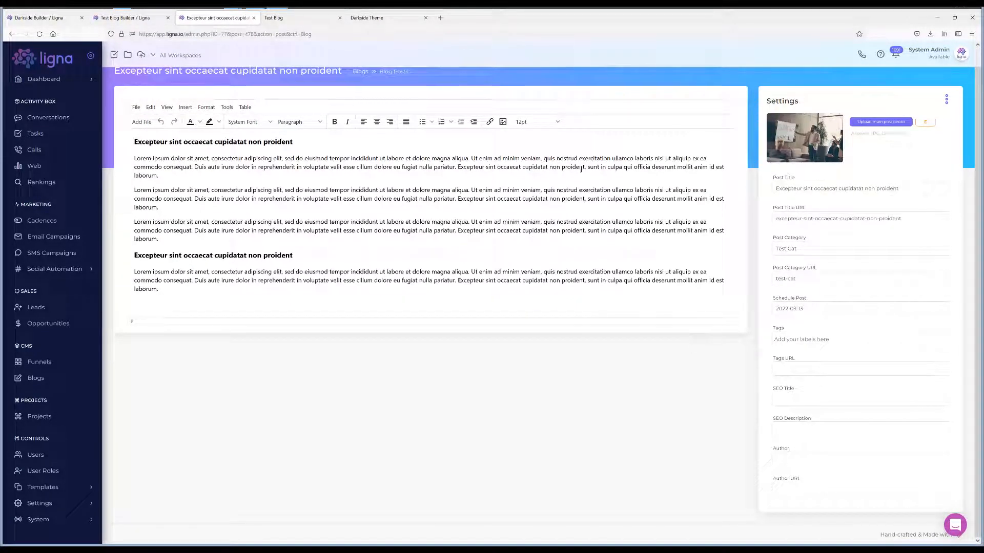
scroll(856, 171, up, 1)
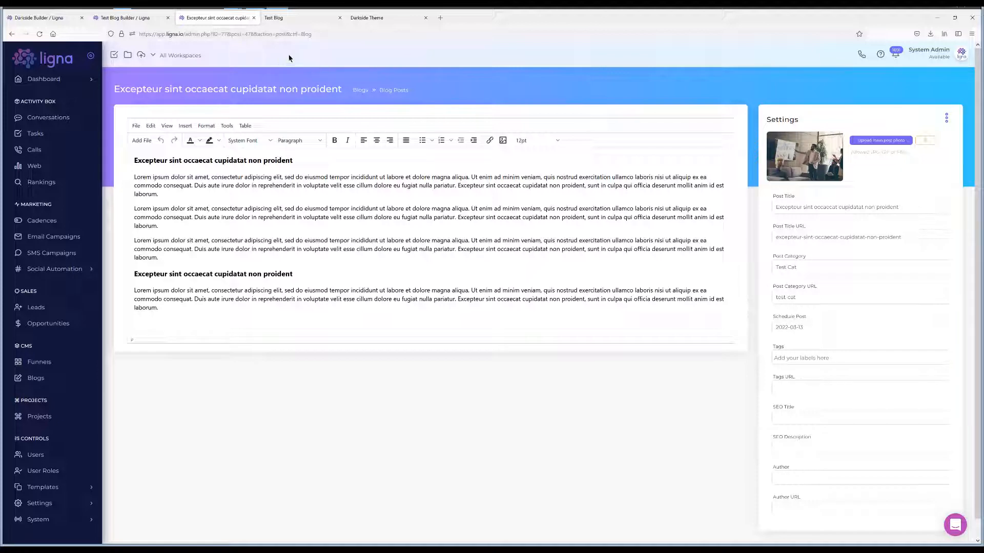
Examine the live Test Blog page's layout from its header through the whole page.
click(358, 18)
click(292, 18)
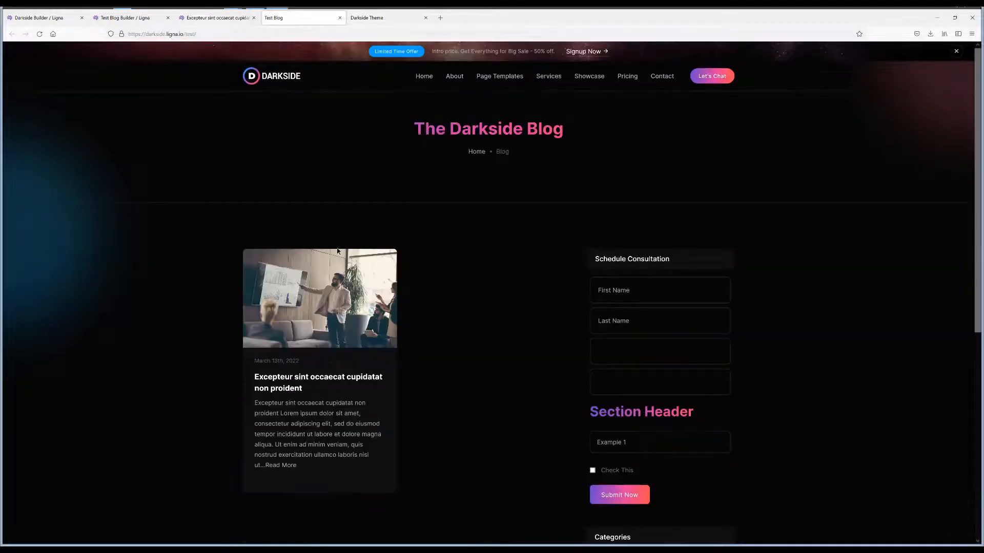
scroll(323, 303, down, 4)
scroll(410, 306, up, 4)
scroll(461, 312, down, 5)
scroll(440, 359, up, 5)
In the Test Blog builder, browse the block library for the Blog Header Setup section as far as the Global Blocks, then close it.
click(144, 21)
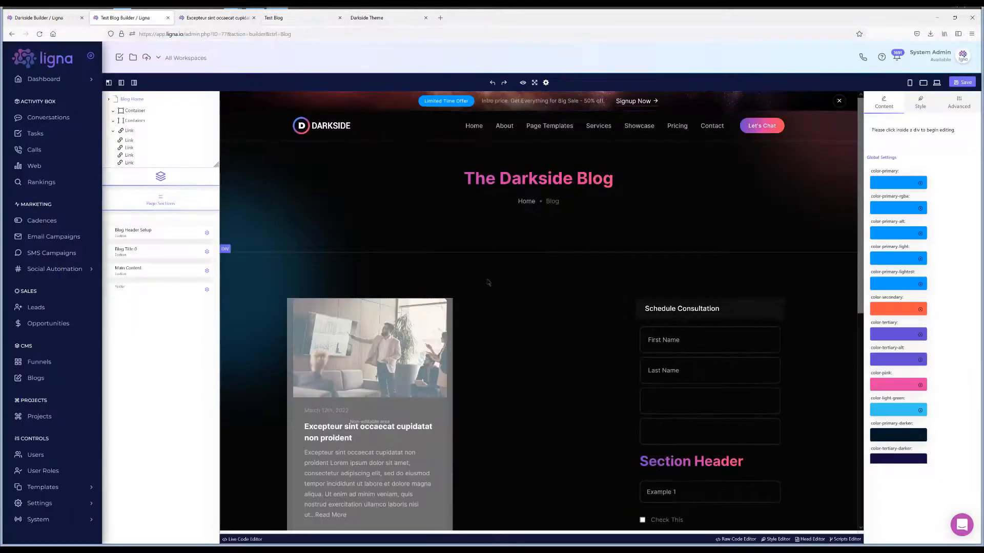
click(146, 235)
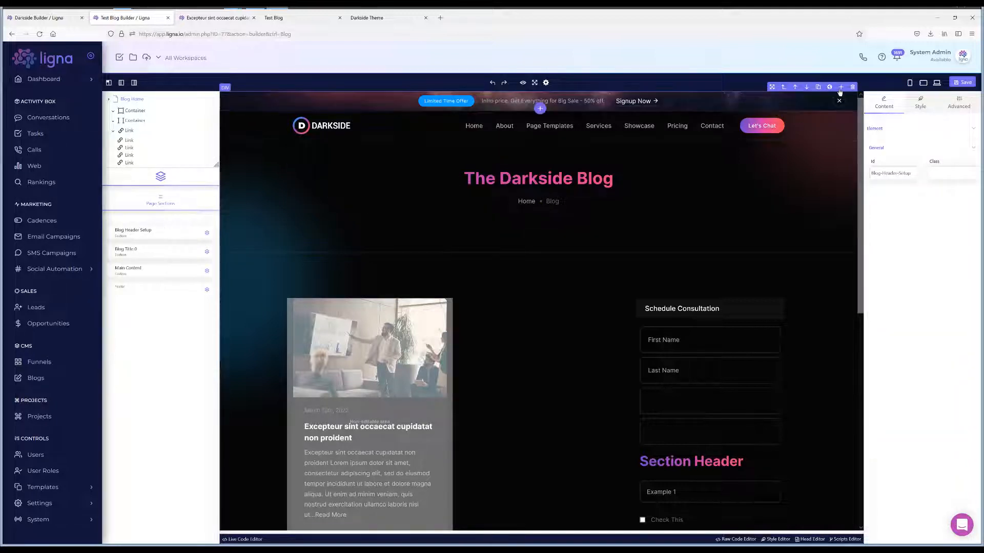
click(840, 87)
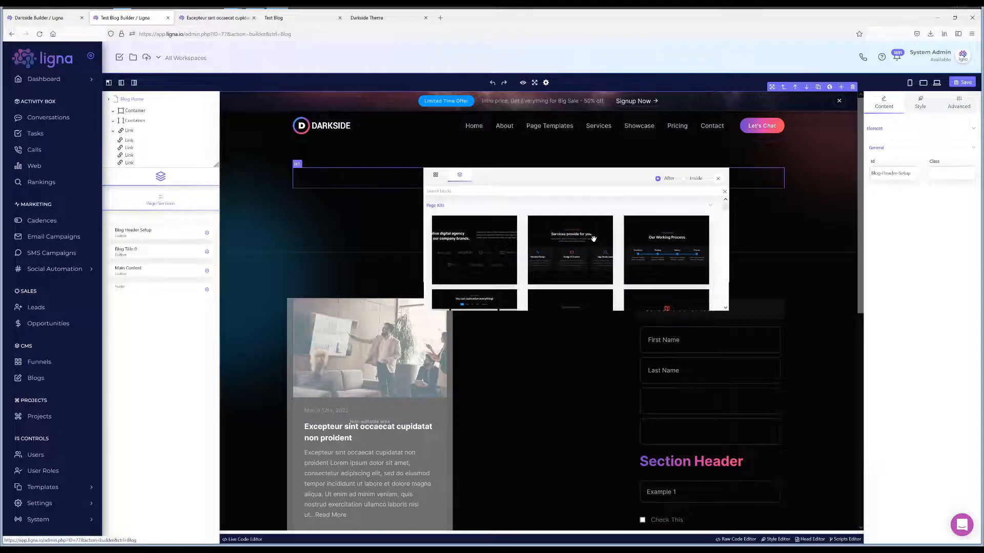
scroll(593, 239, down, 5)
scroll(593, 240, down, 10)
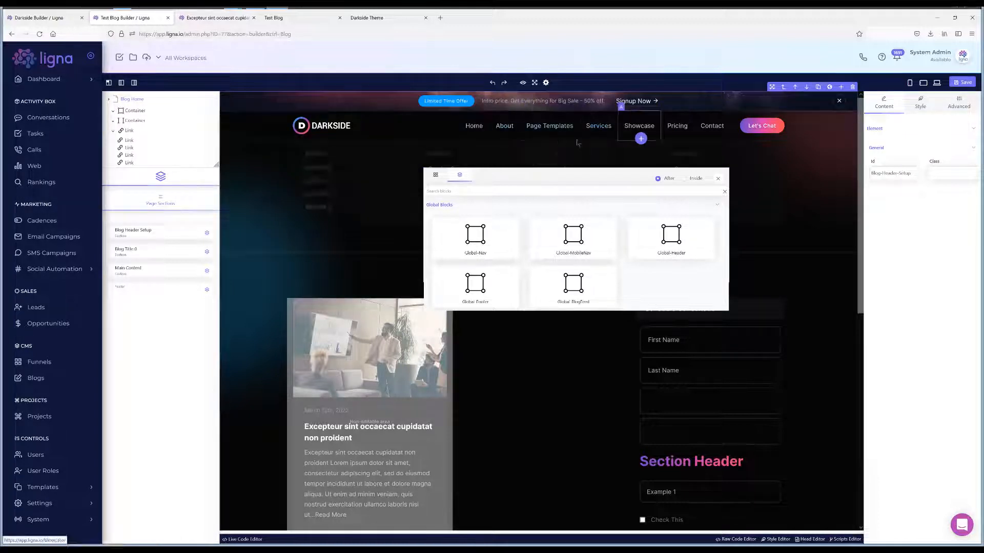
click(717, 176)
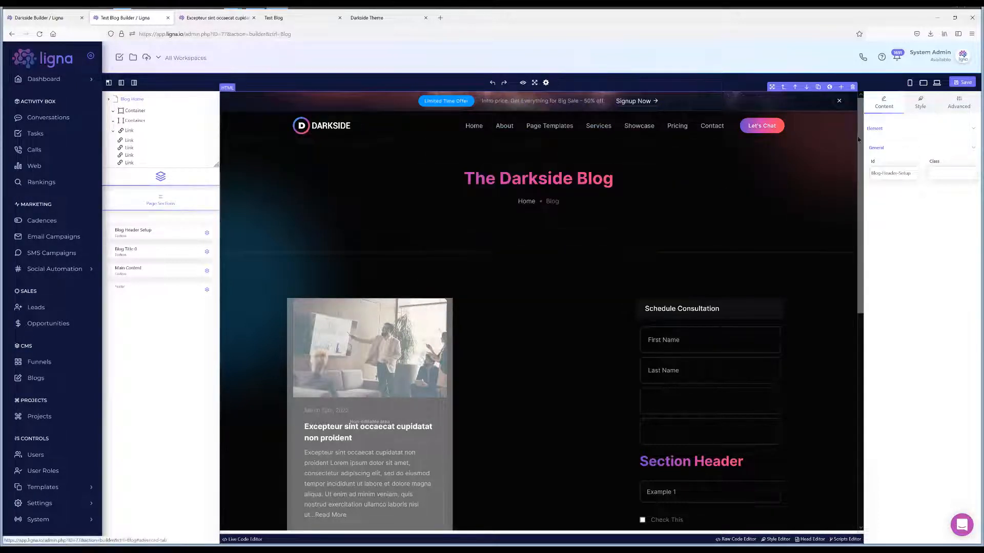
Browse the blocks available for insertion below and above the Main Content section without adding any.
click(148, 272)
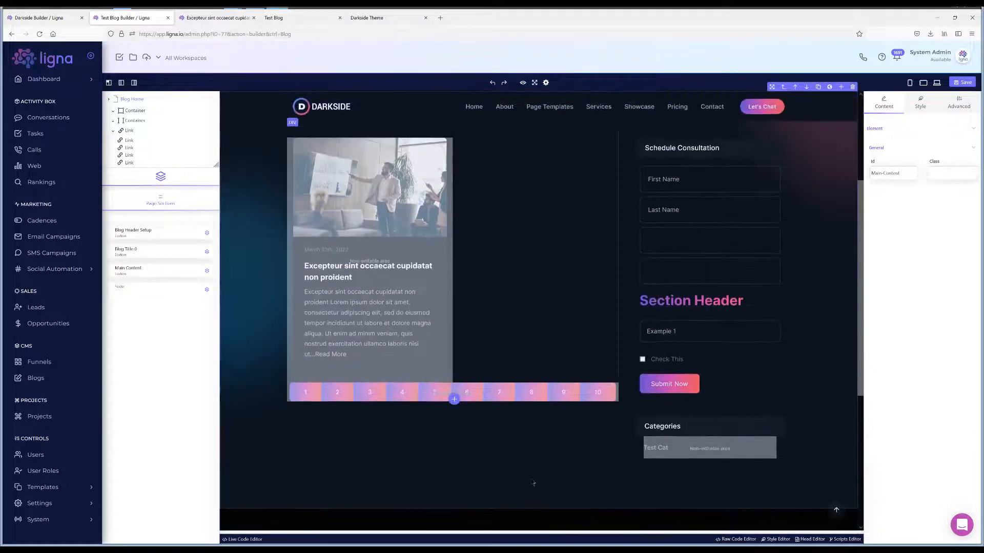
click(540, 505)
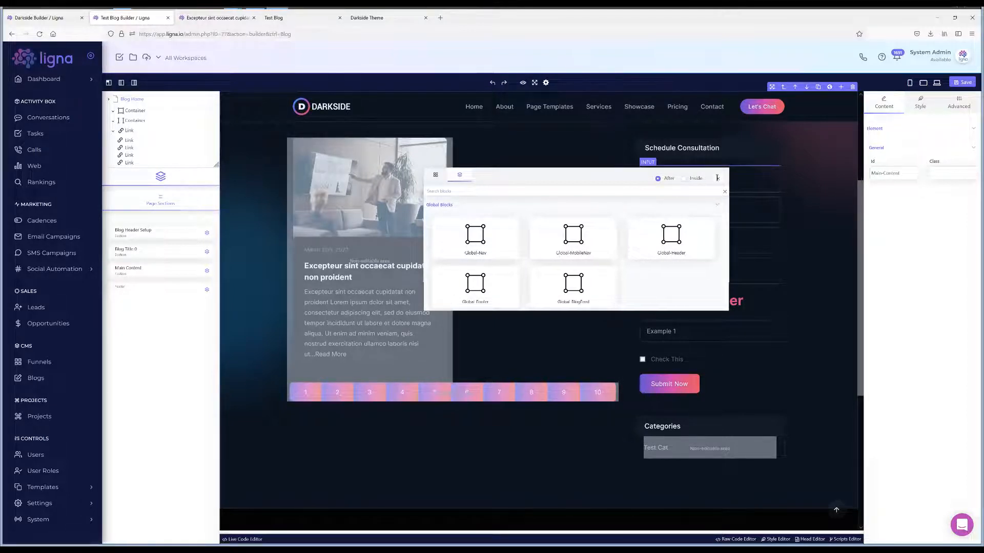
click(718, 178)
scroll(539, 318, up, 3)
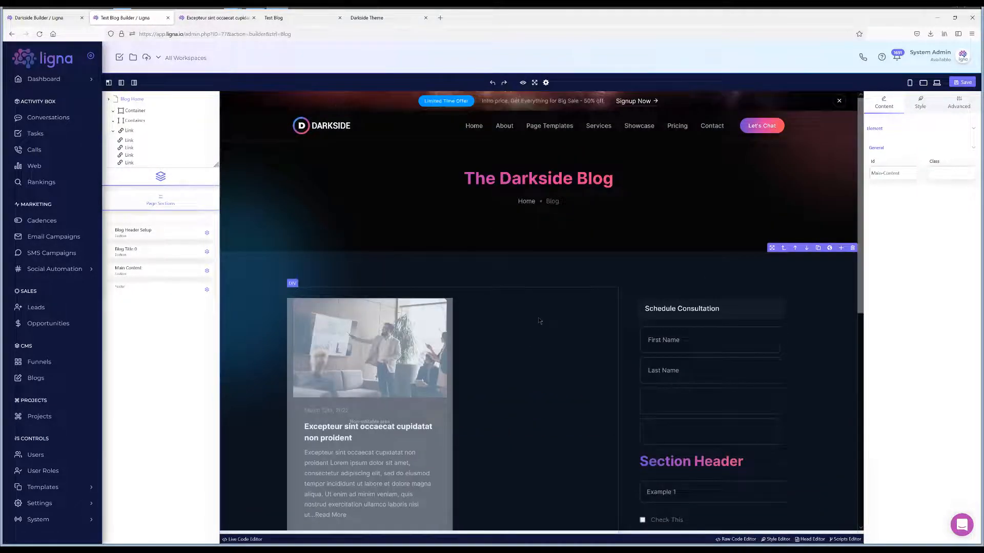
click(538, 249)
scroll(605, 246, down, 5)
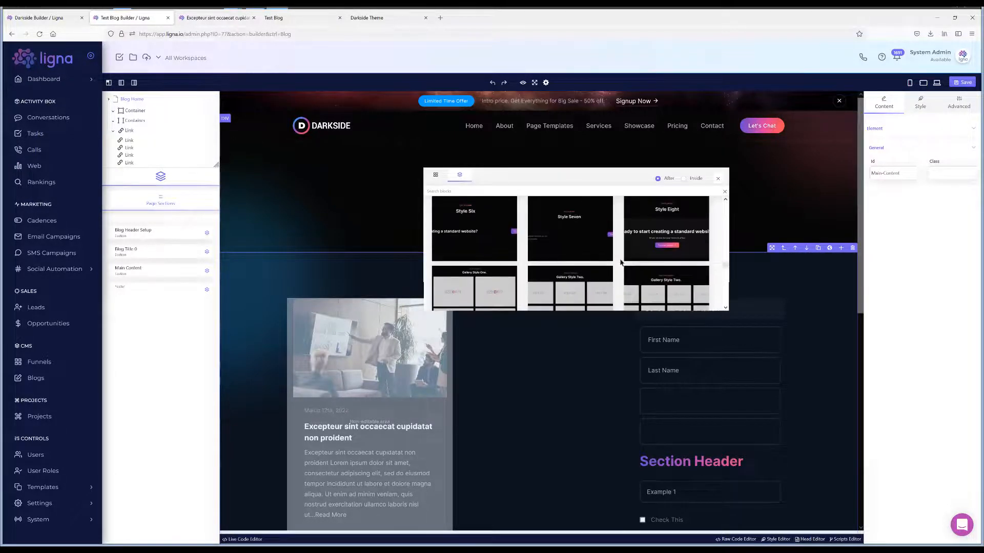
click(717, 178)
click(152, 251)
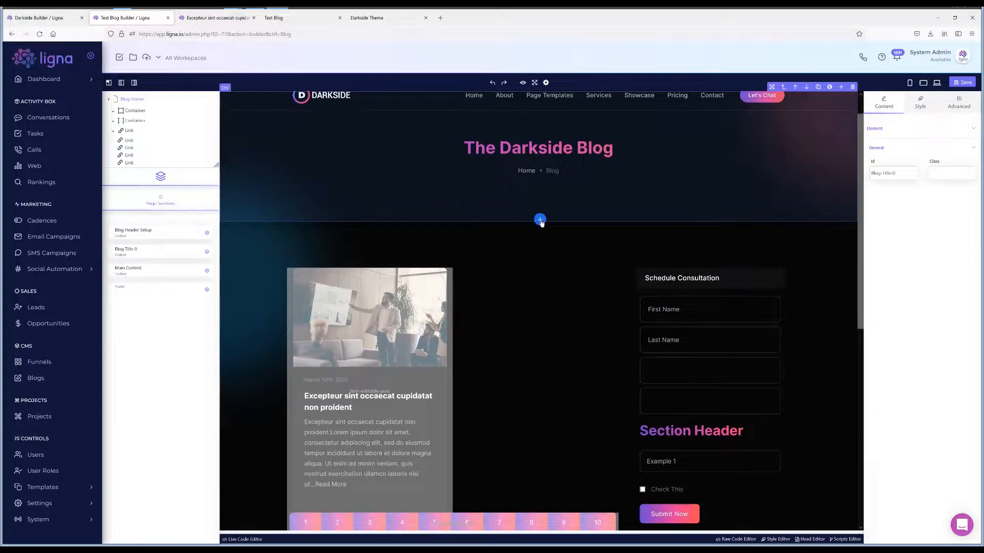
click(540, 219)
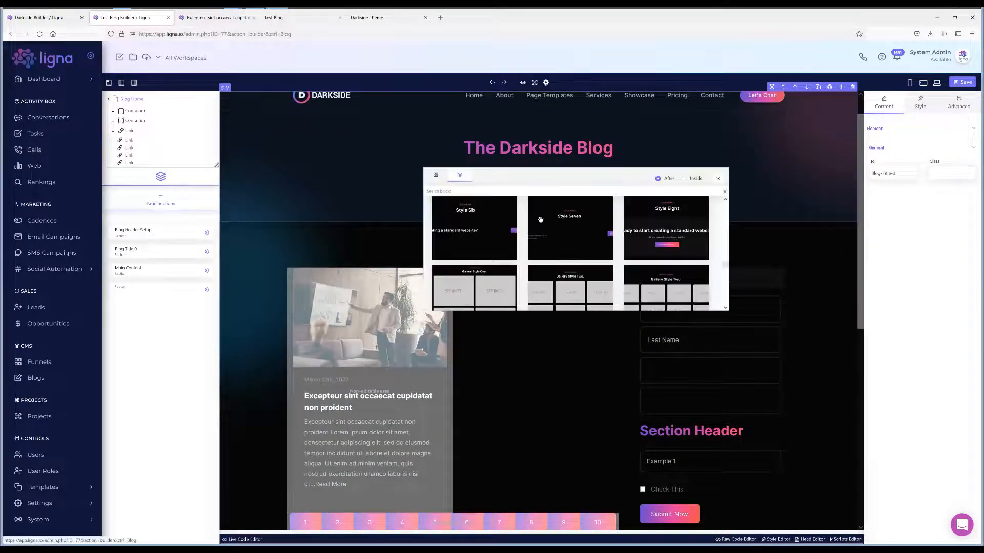
click(718, 179)
click(467, 204)
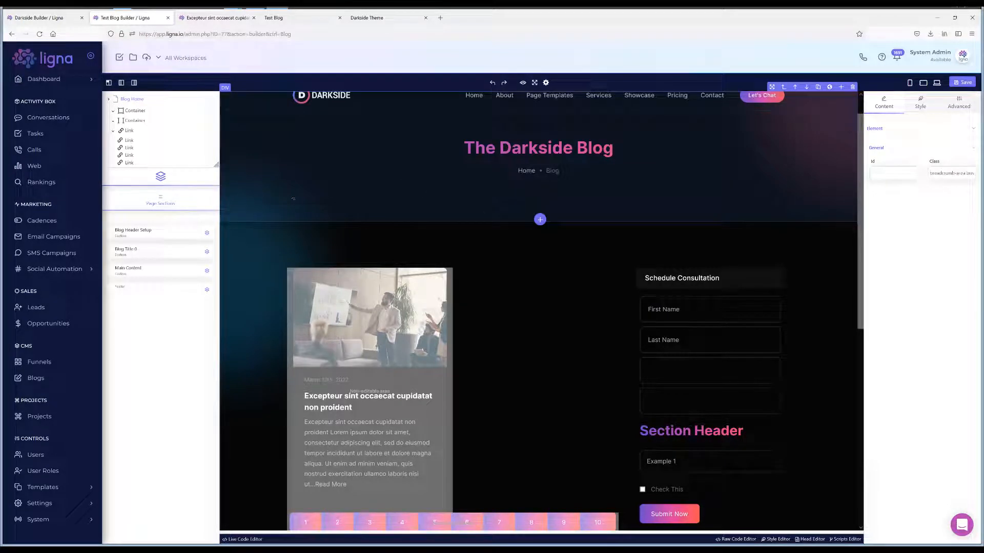
Insert the "Services provide for you." page block after the Blog Title 0 section of the Blog Home template.
click(139, 251)
click(540, 220)
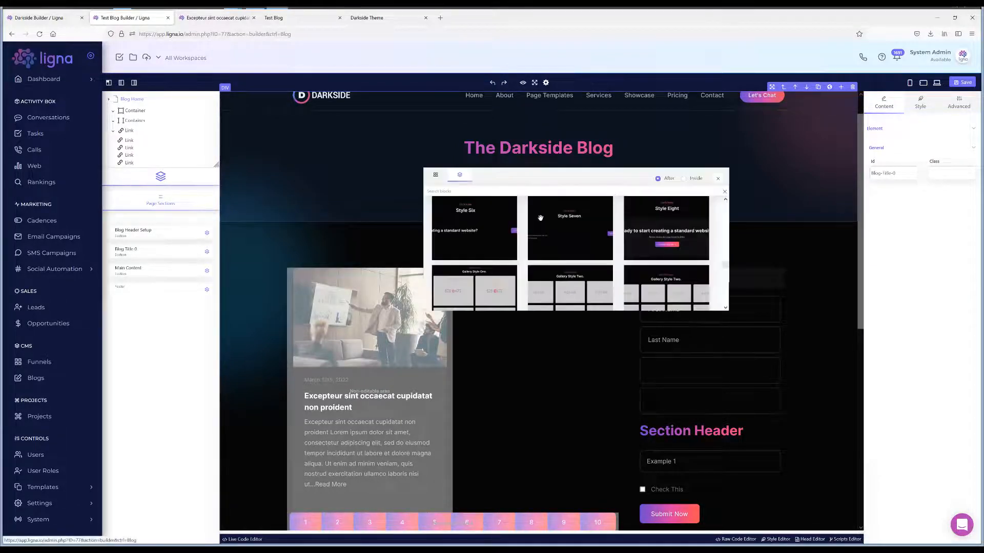
scroll(613, 237, down, 3)
scroll(610, 264, down, 5)
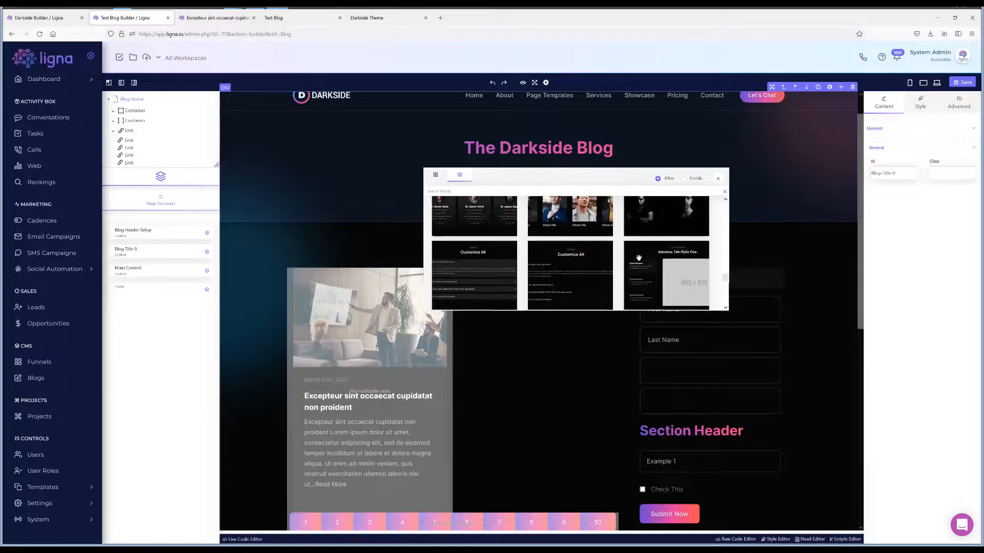
scroll(609, 265, up, 5)
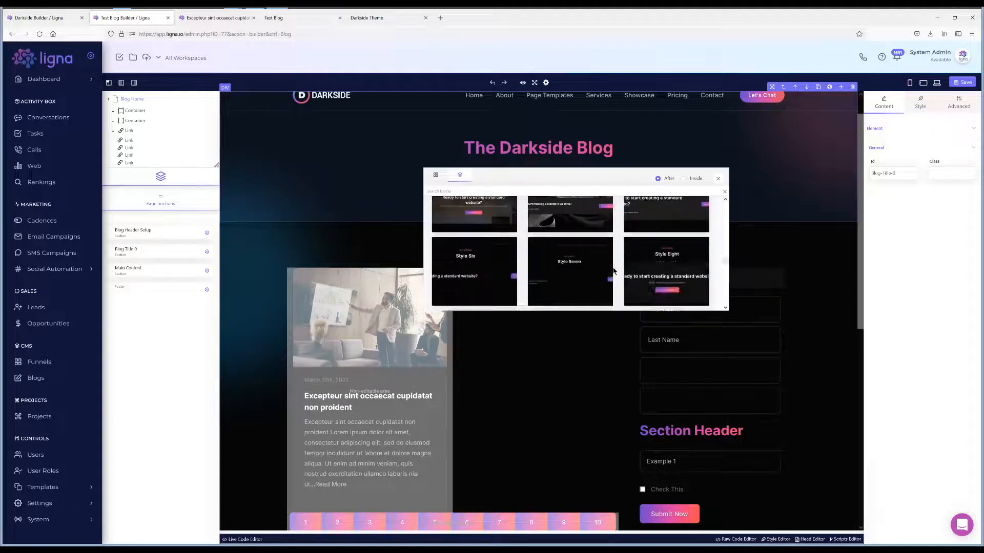
scroll(589, 262, up, 4)
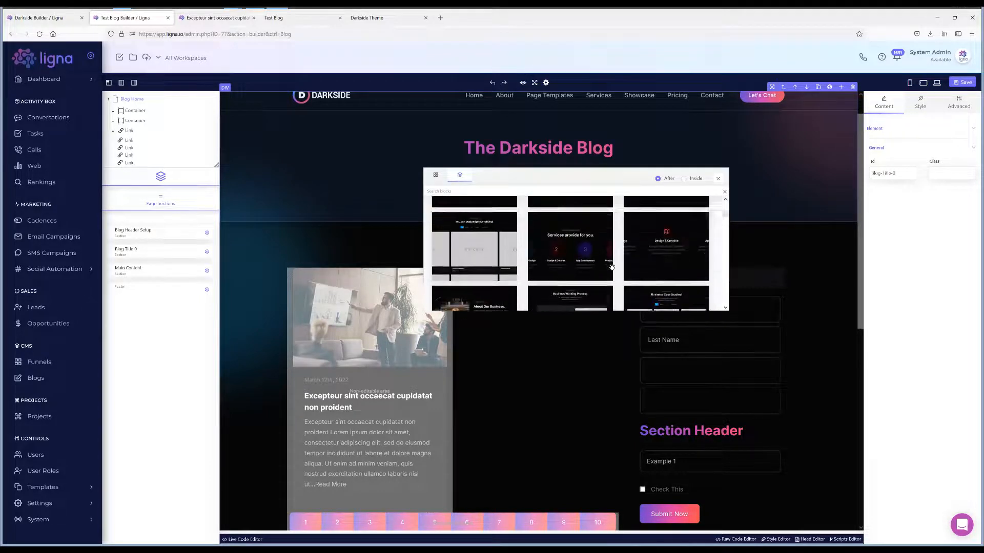
click(567, 258)
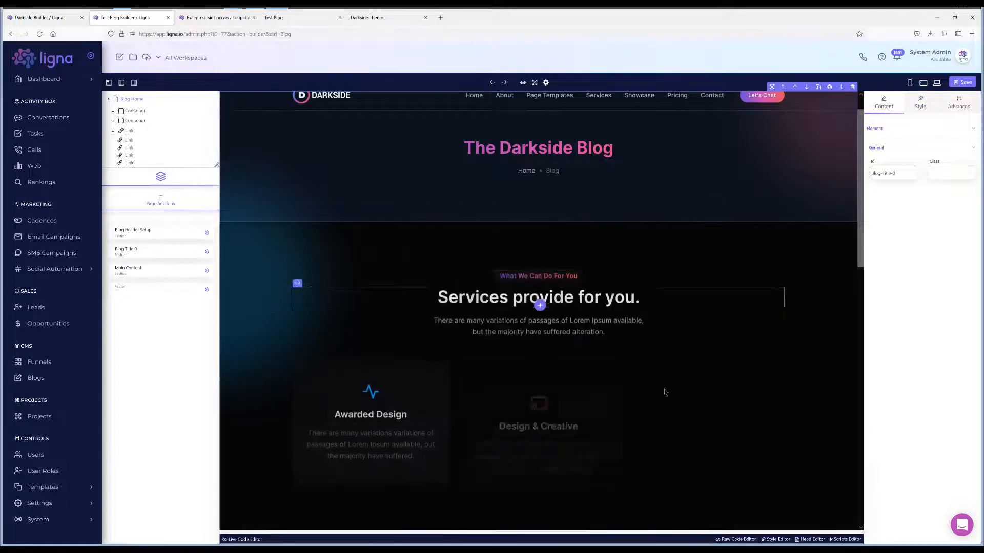
Review the inserted "Services provide for you." section in the Blog Home template and save the template.
scroll(692, 353, down, 4)
scroll(693, 360, up, 5)
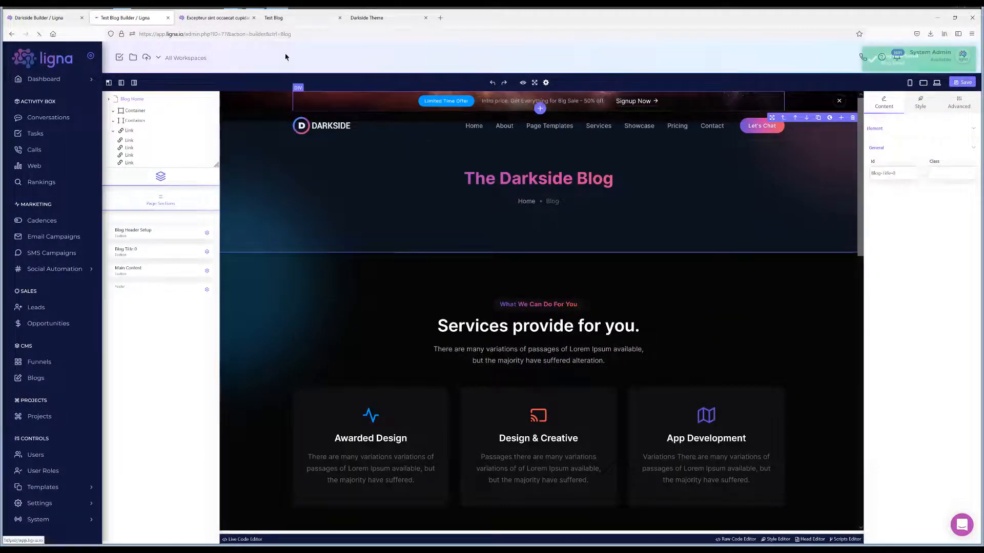
click(962, 82)
Reload the live Test Blog page and examine the Services section, post list, sidebar and footer.
click(274, 18)
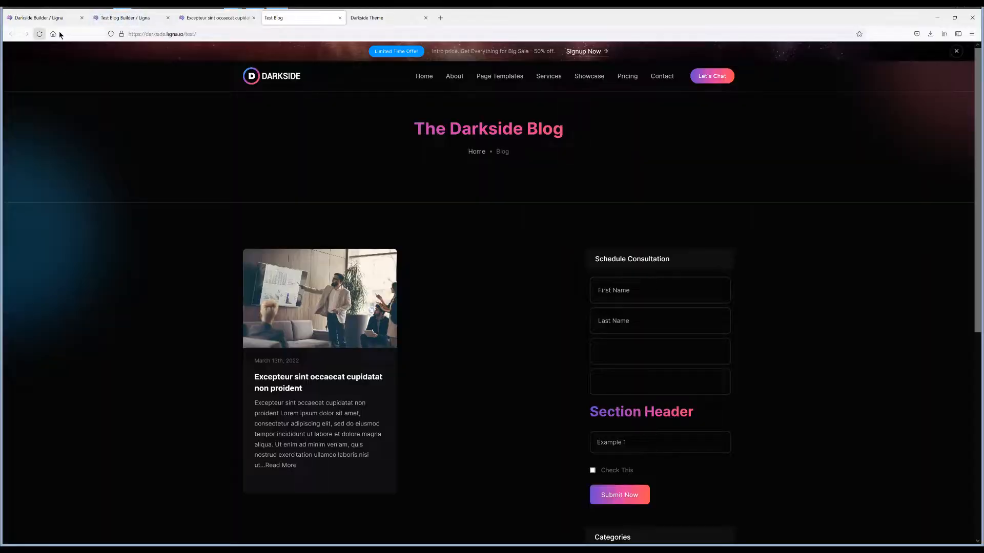
scroll(777, 276, down, 5)
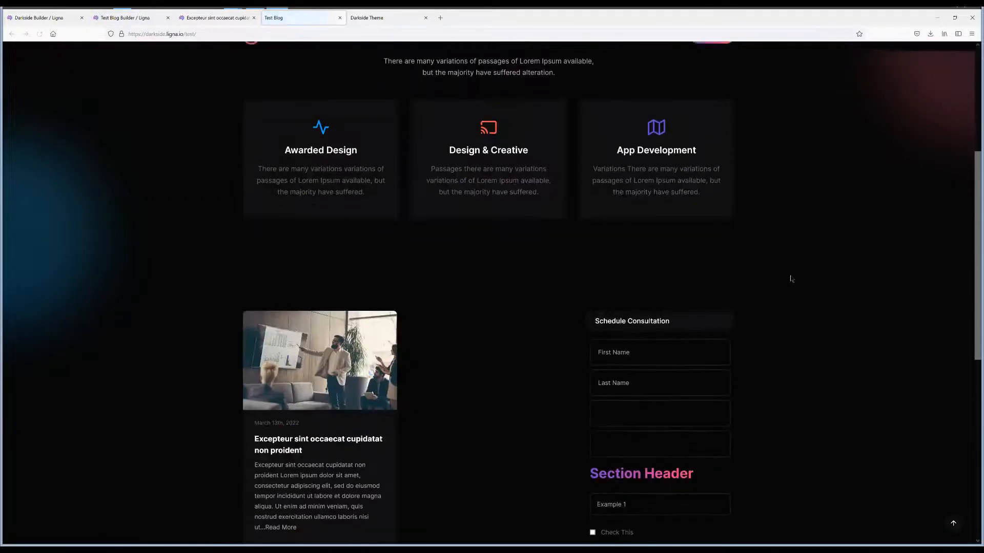
scroll(790, 279, up, 5)
scroll(463, 250, down, 3)
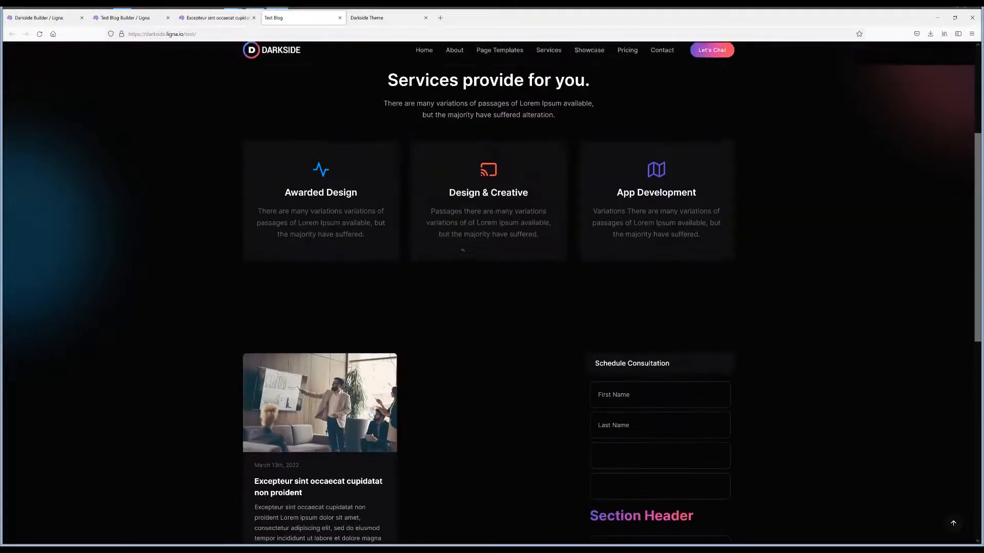
scroll(672, 270, down, 5)
scroll(698, 296, up, 5)
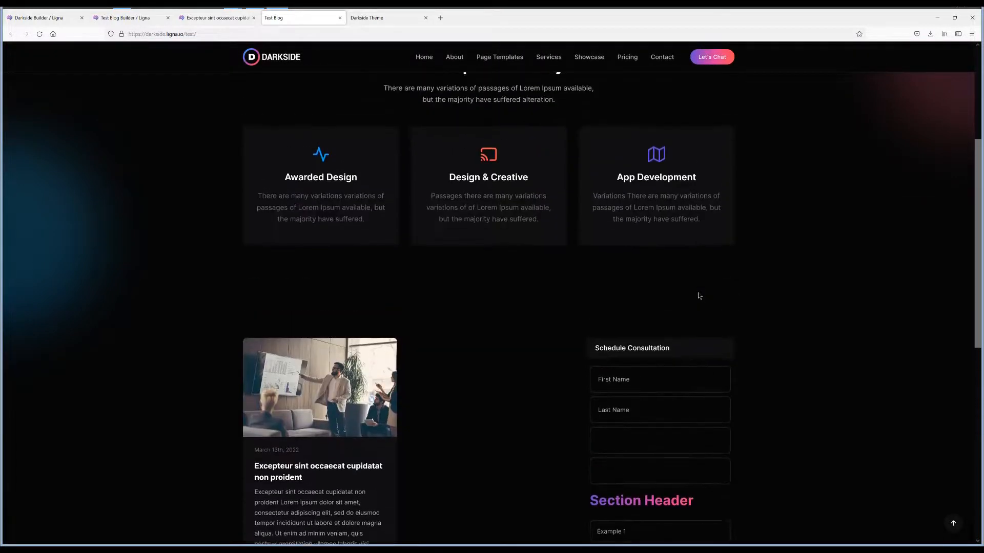
scroll(698, 296, up, 3)
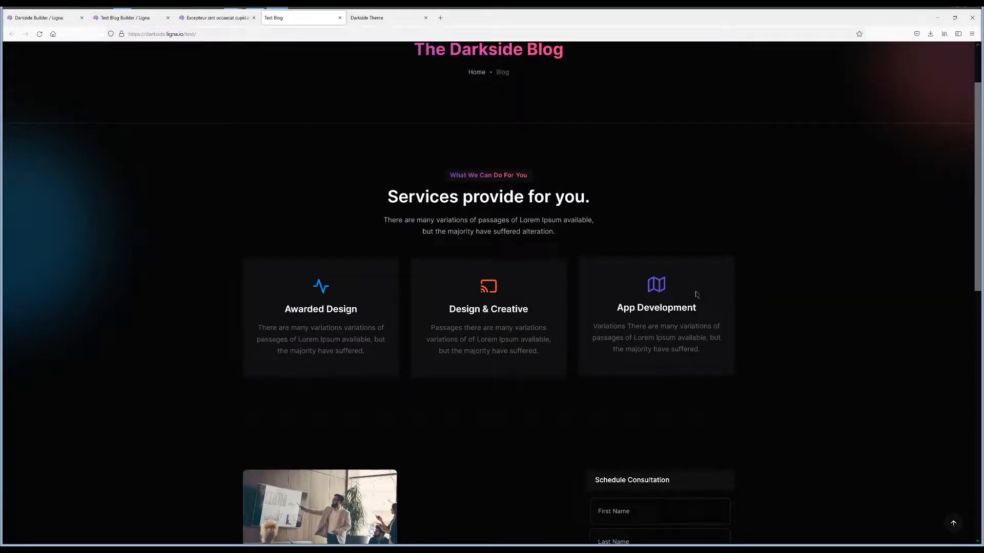
scroll(646, 276, down, 8)
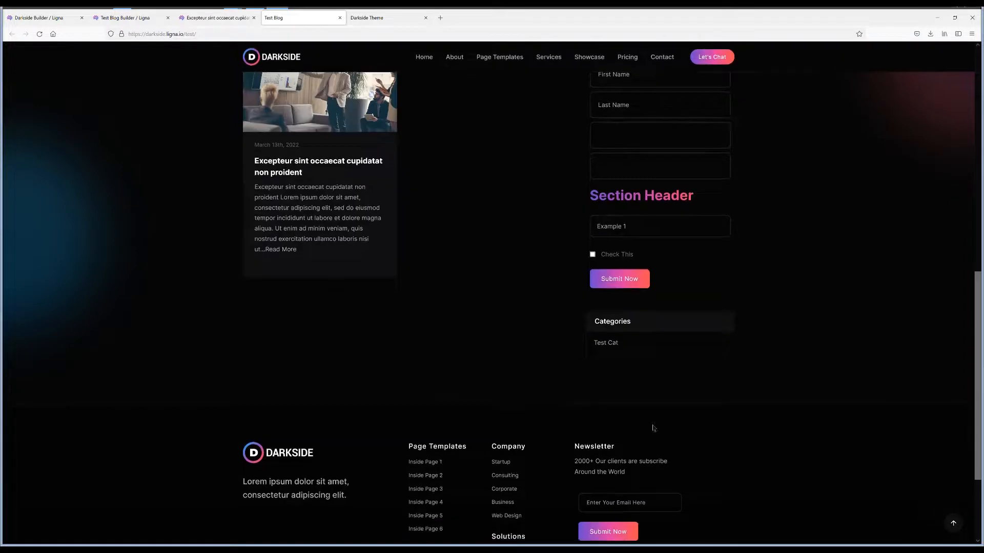
scroll(659, 140, up, 3)
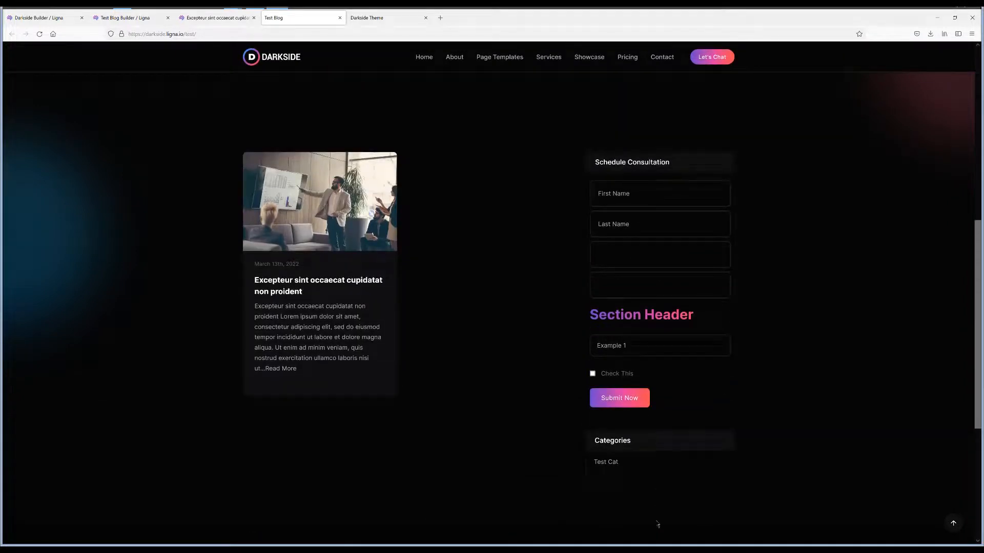
scroll(690, 374, up, 5)
scroll(296, 368, down, 8)
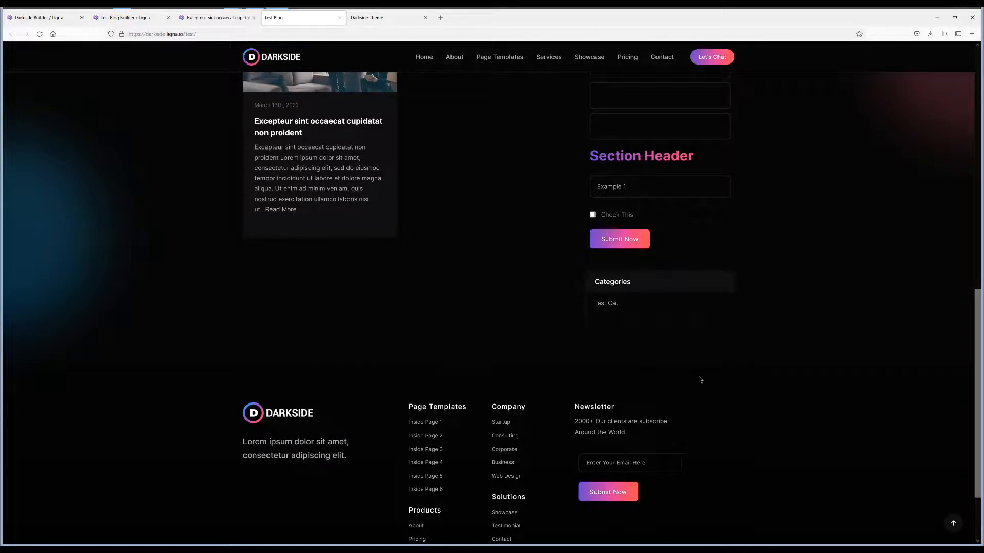
scroll(701, 381, up, 12)
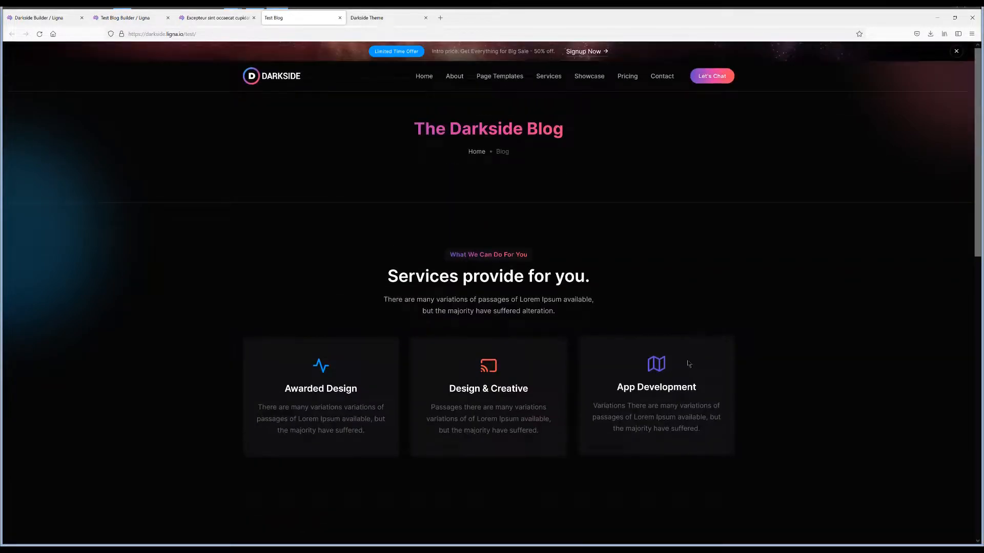
Examine the Categories area with its Test Cat entry in the live blog's sidebar.
scroll(645, 253, down, 8)
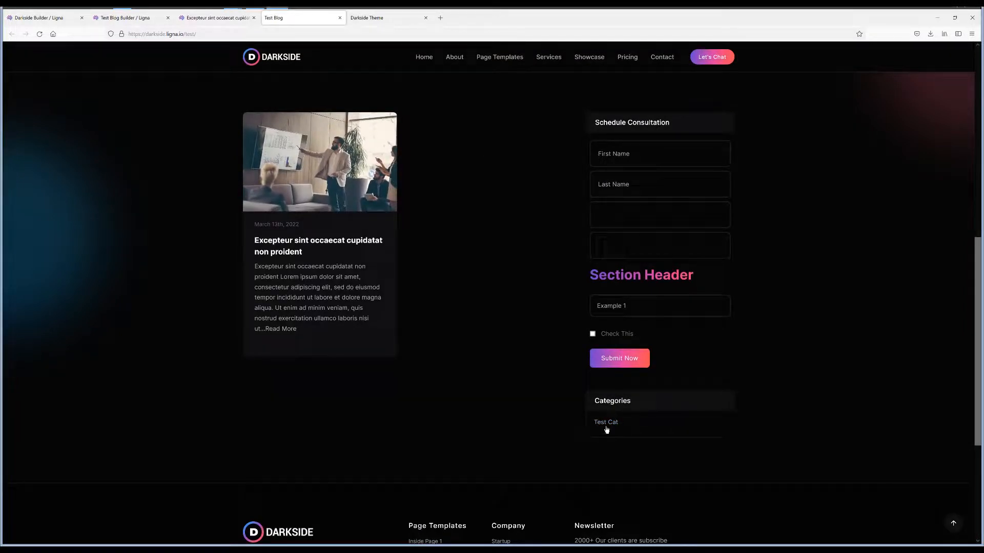
drag(632, 403, 594, 402)
click(627, 406)
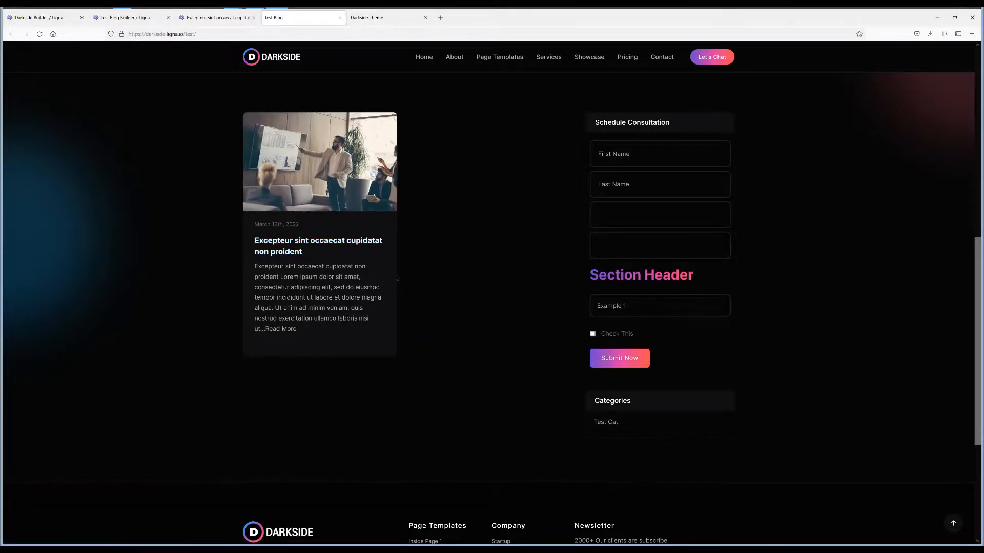
Open the "Excepteur sint occaecat cupidatat non proident" post, examine its whole page, and return to the Test Blog builder.
click(316, 280)
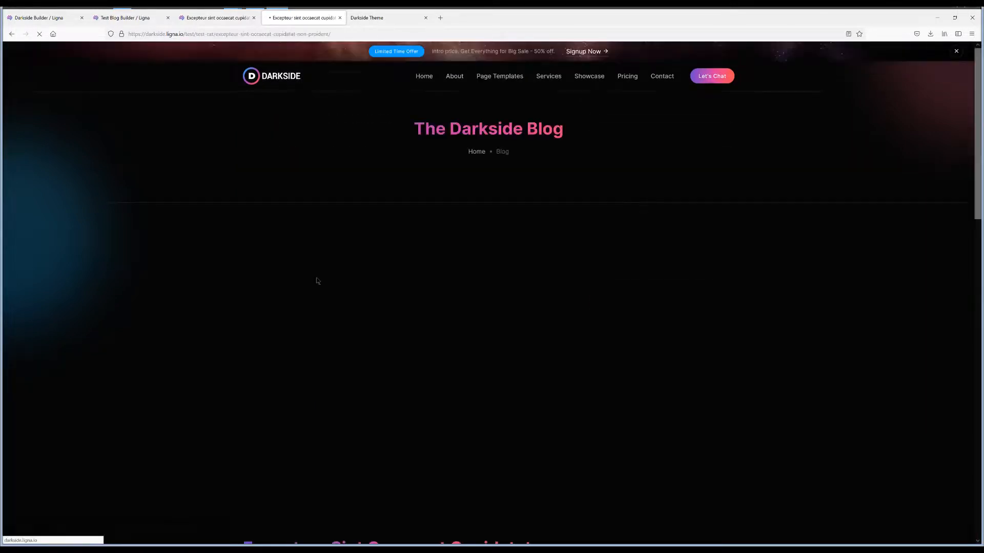
scroll(568, 284, down, 9)
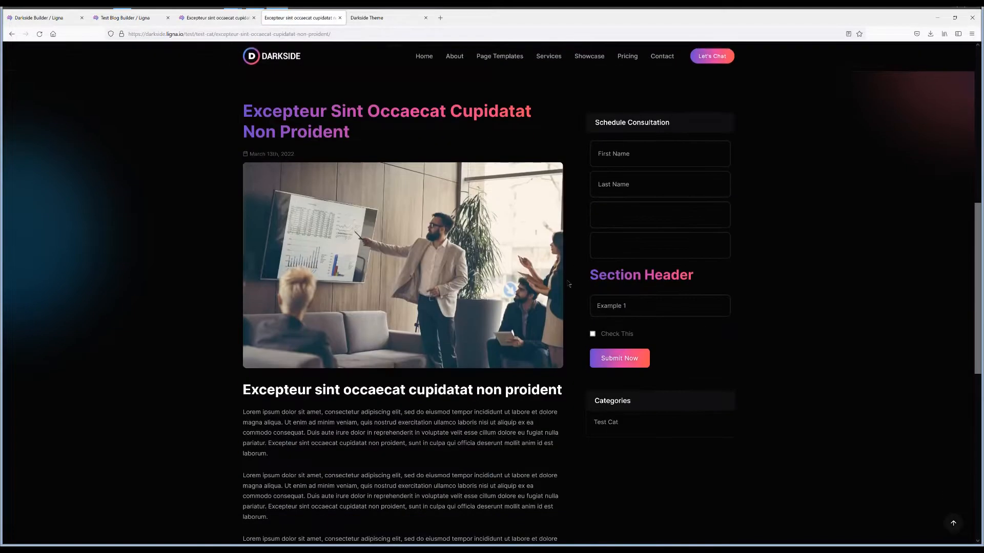
scroll(395, 193, down, 4)
scroll(413, 339, down, 5)
scroll(440, 280, up, 6)
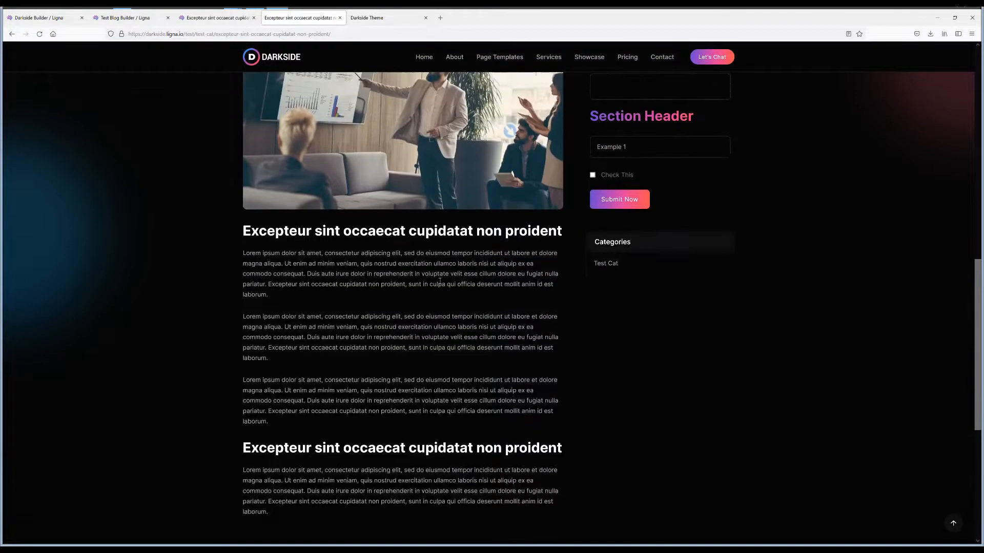
scroll(389, 341, up, 12)
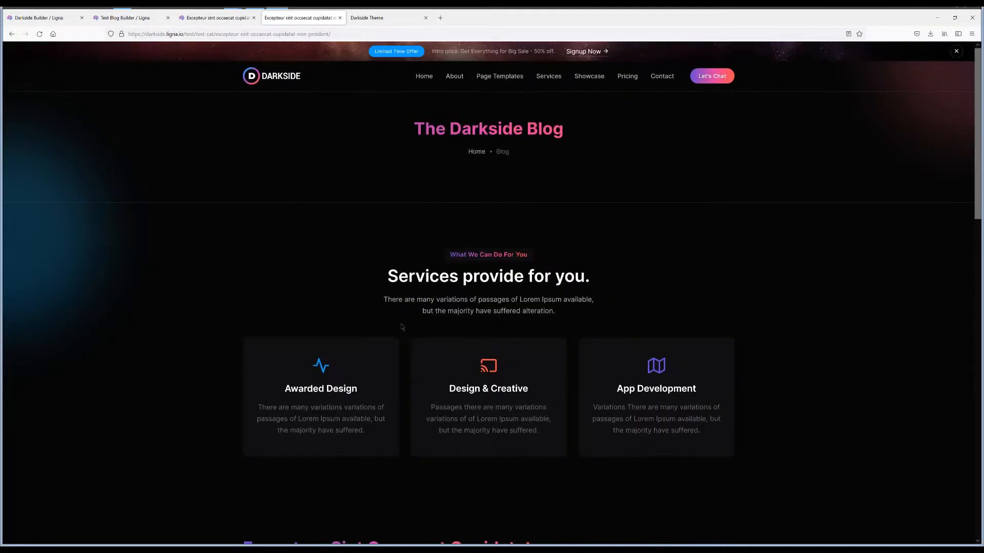
click(150, 22)
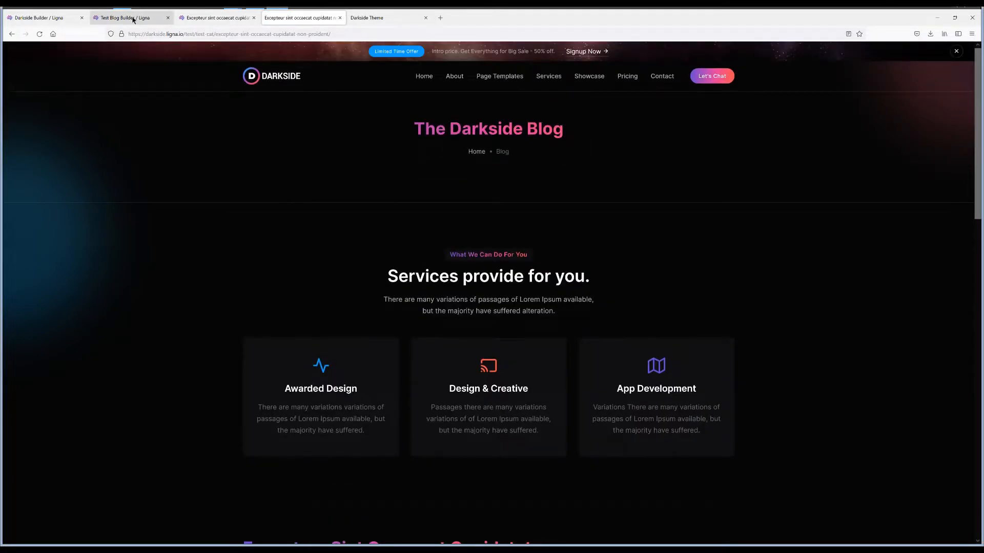